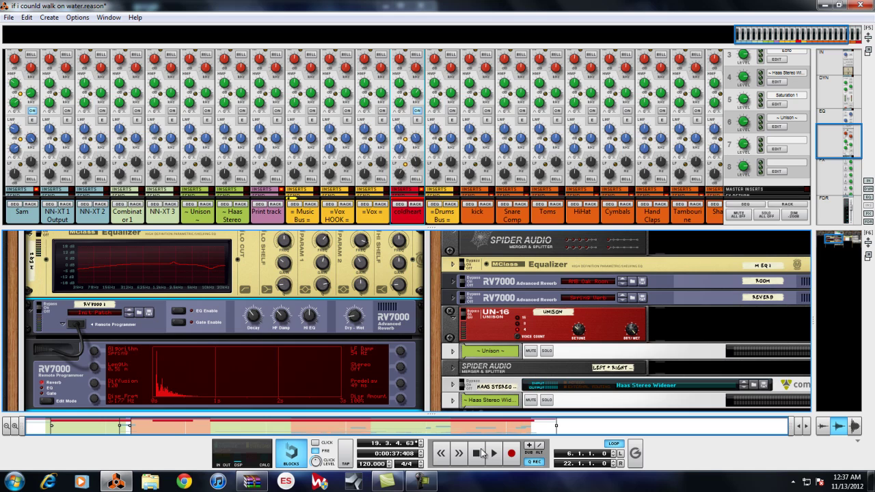
Add a Cakewalk RE-2A Leveling Amplifier directly below the Saturation 2 device in the coldheart track's insert effects
click(495, 456)
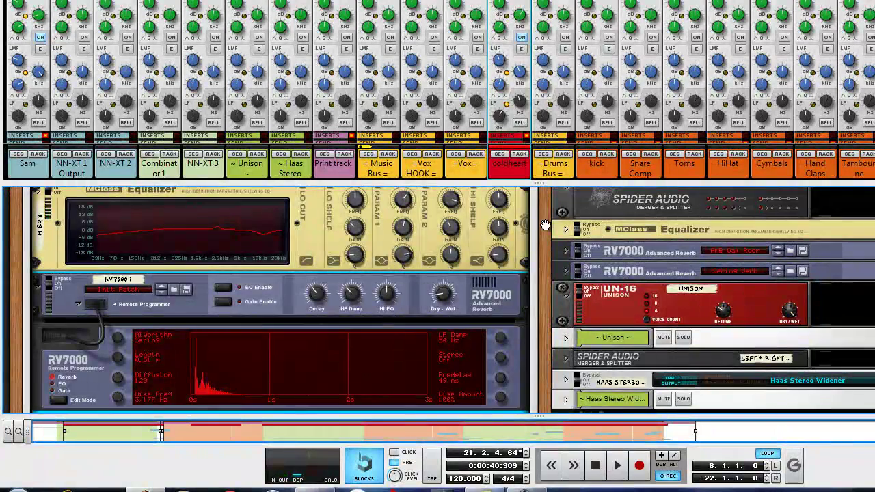
scroll(553, 329, up, 2)
scroll(552, 328, up, 4)
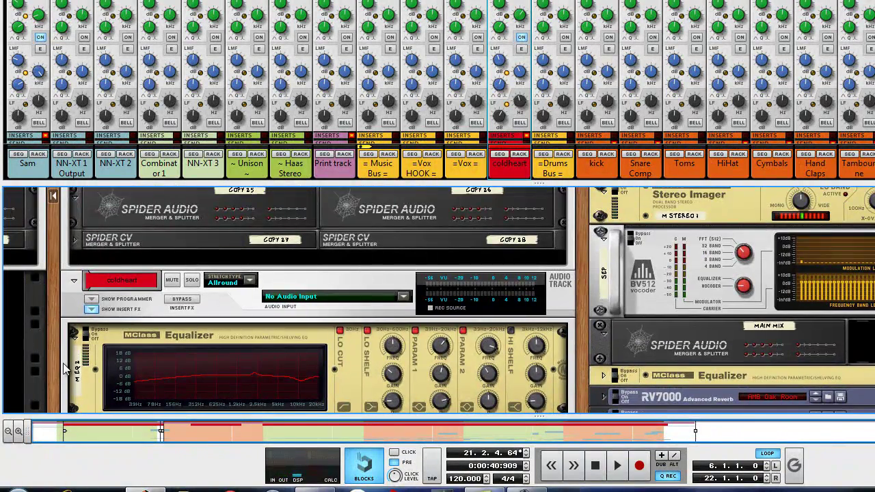
scroll(65, 370, down, 15)
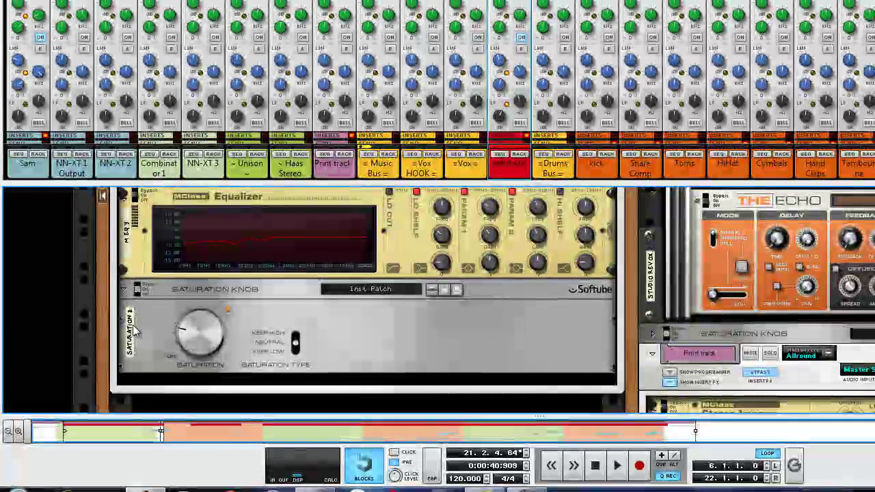
click(135, 331)
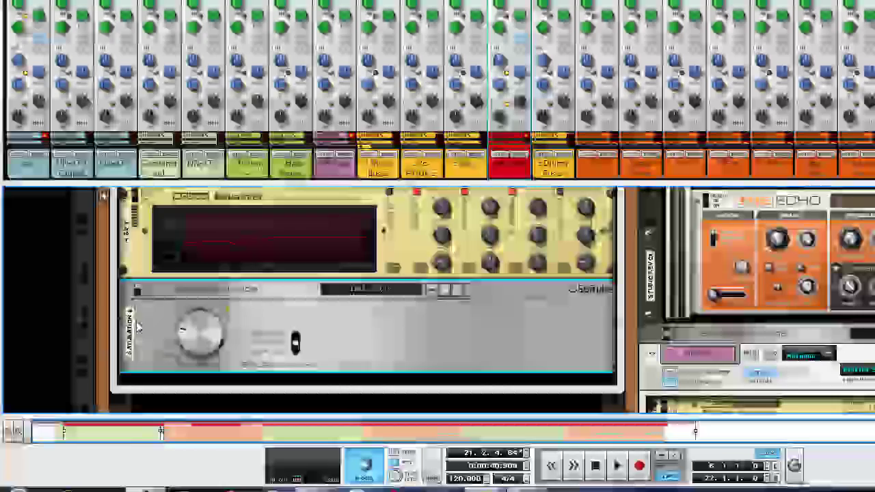
right_click(138, 287)
mouse_move(277, 224)
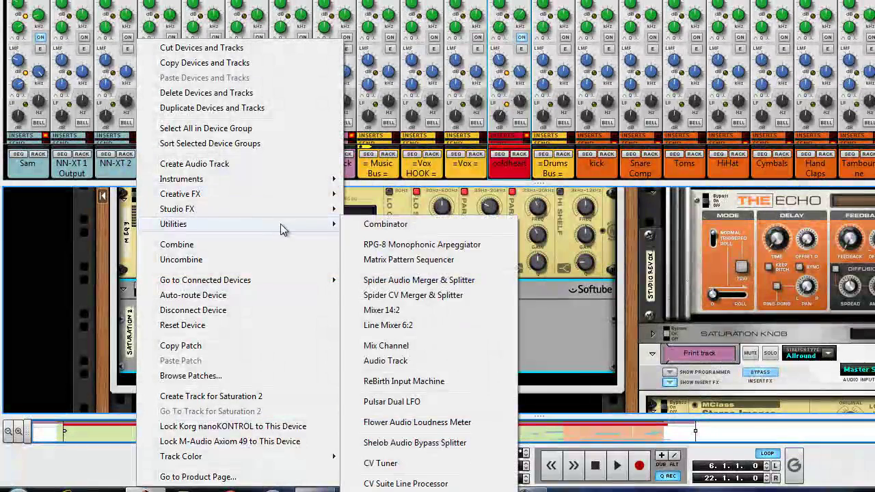
mouse_move(288, 208)
click(435, 407)
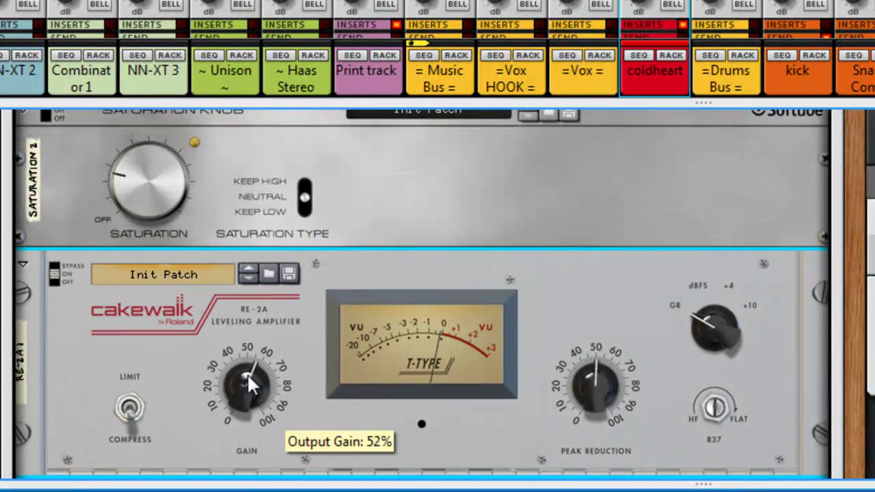
Try a peak reduction of 68% and an output gain of 74% on the RE-2A
drag(247, 374, 251, 372)
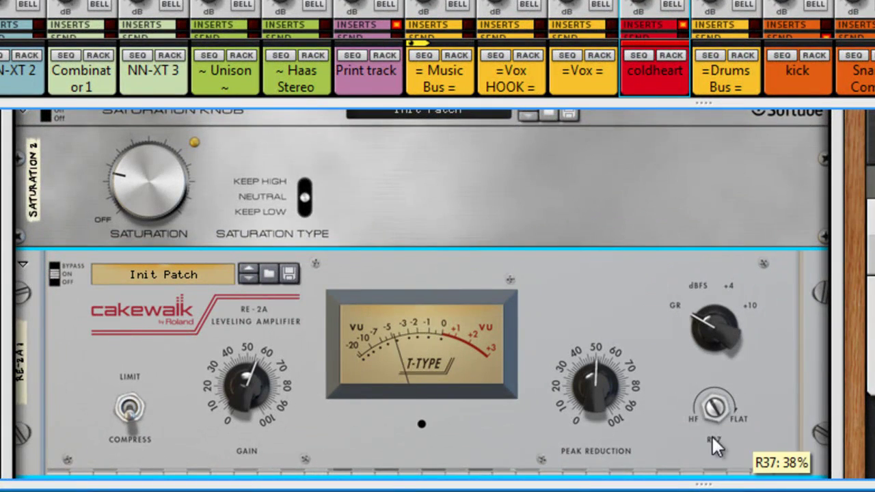
drag(591, 350, 592, 326)
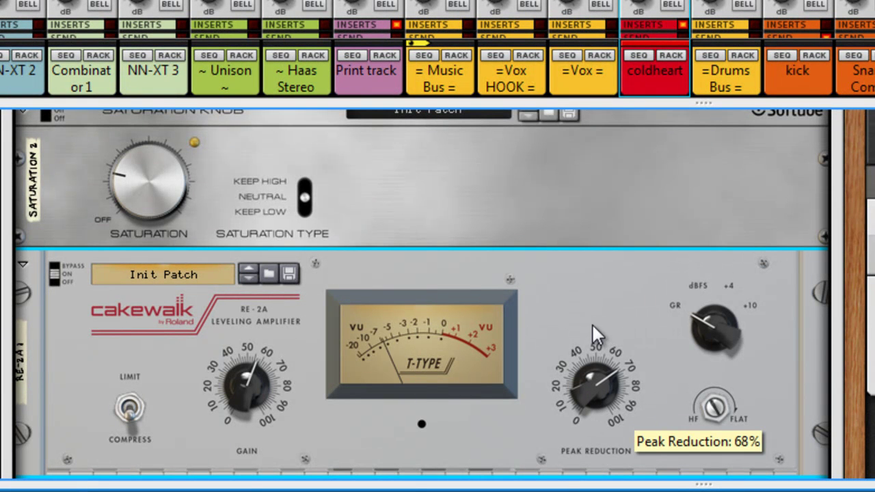
drag(251, 374, 250, 326)
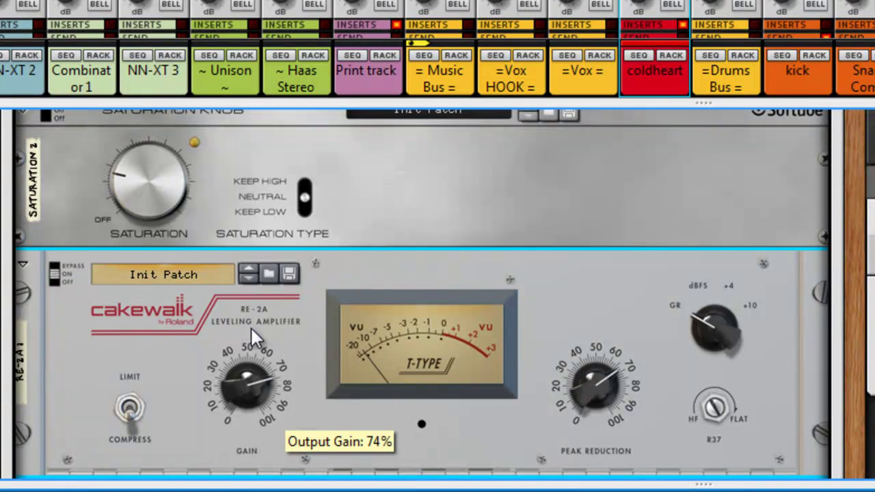
Lower the RE-2A's peak reduction to about 40% and its output gain to just above 50%
drag(571, 393, 587, 448)
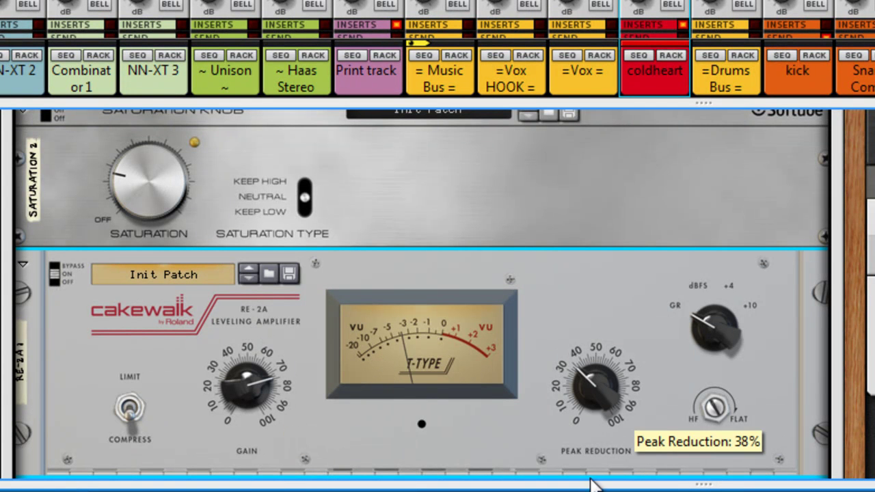
drag(250, 374, 229, 407)
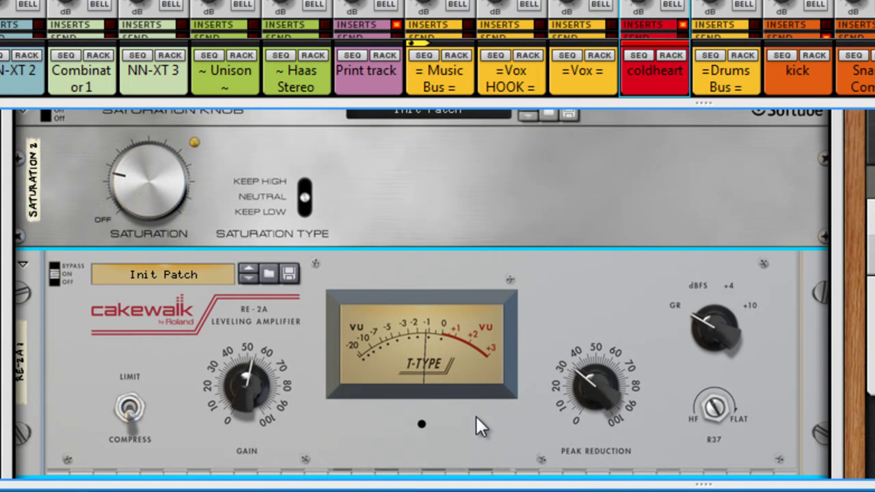
scroll(855, 351, down, 1)
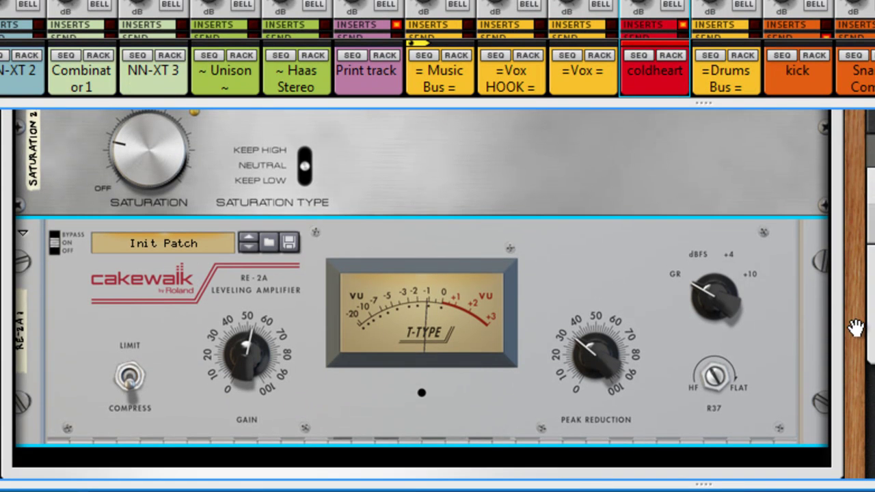
mouse_move(598, 356)
mouse_down()
mouse_move(591, 333)
mouse_move(600, 363)
mouse_up()
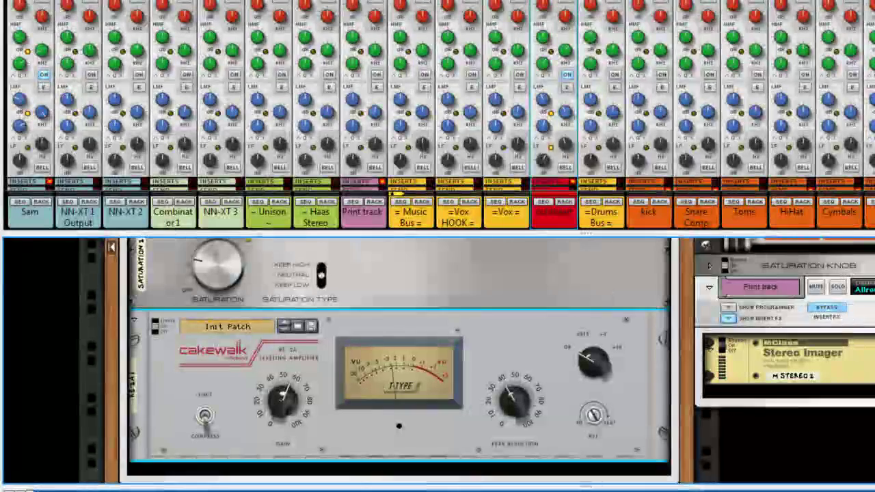
Show the mixer's channel faders and switch the RE-2A from Bypass to On
scroll(438, 102, down, 5)
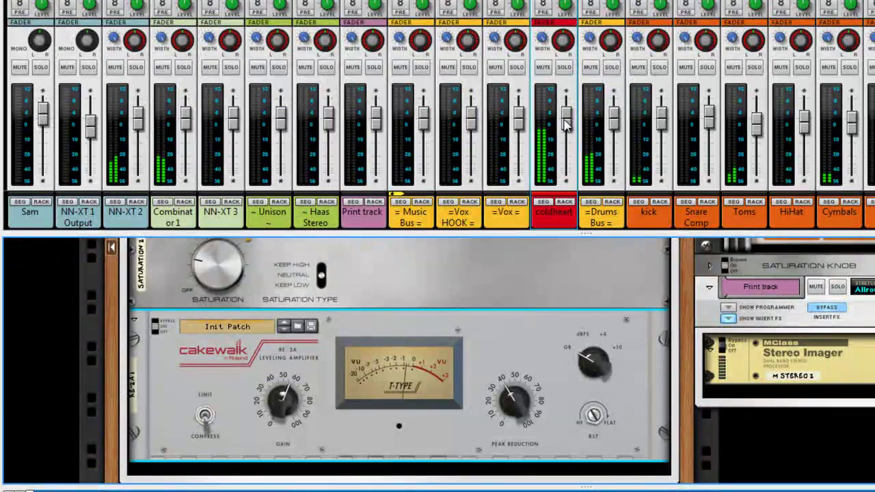
mouse_move(569, 131)
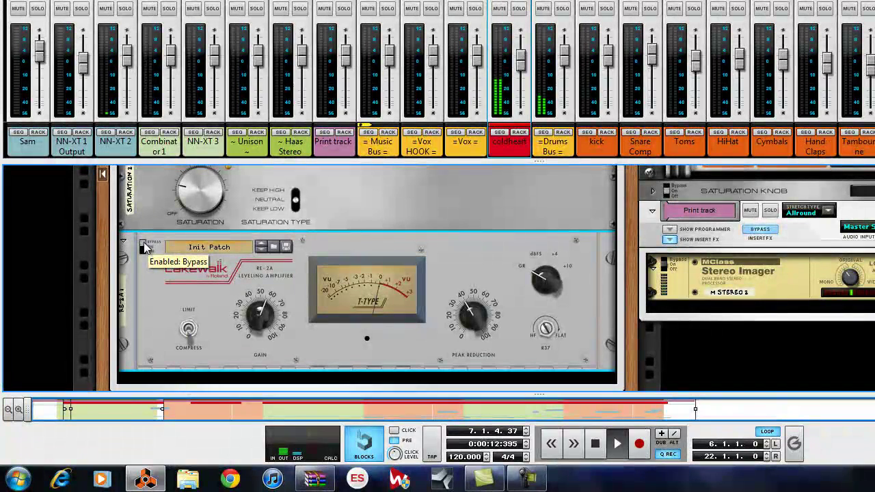
click(144, 247)
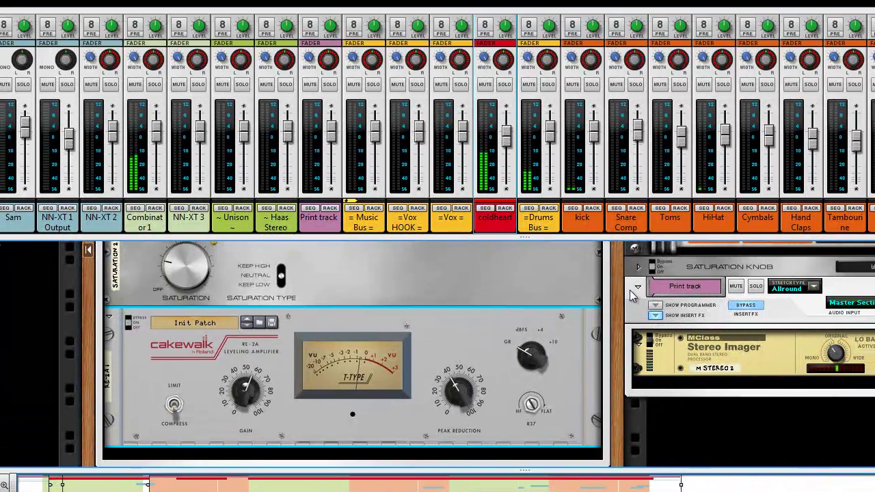
Hide the insert effects of the coldheart audio track in the rack
scroll(631, 311, up, 3)
scroll(618, 416, up, 10)
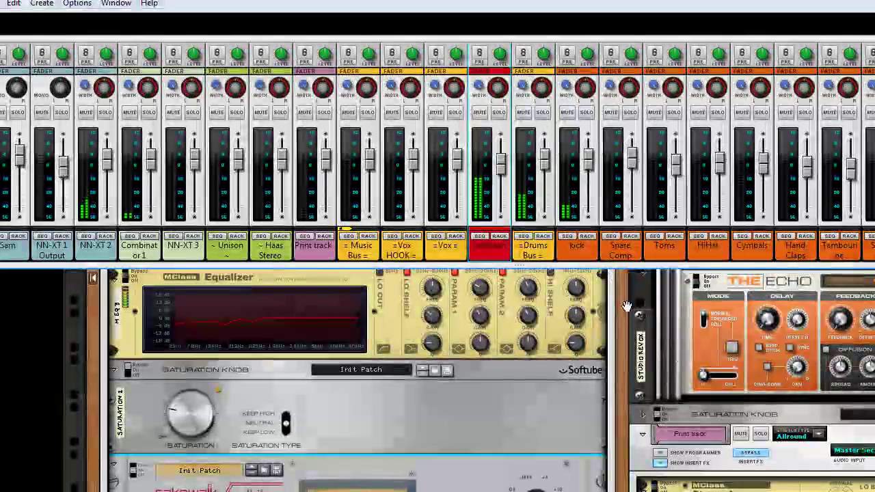
scroll(606, 375, up, 4)
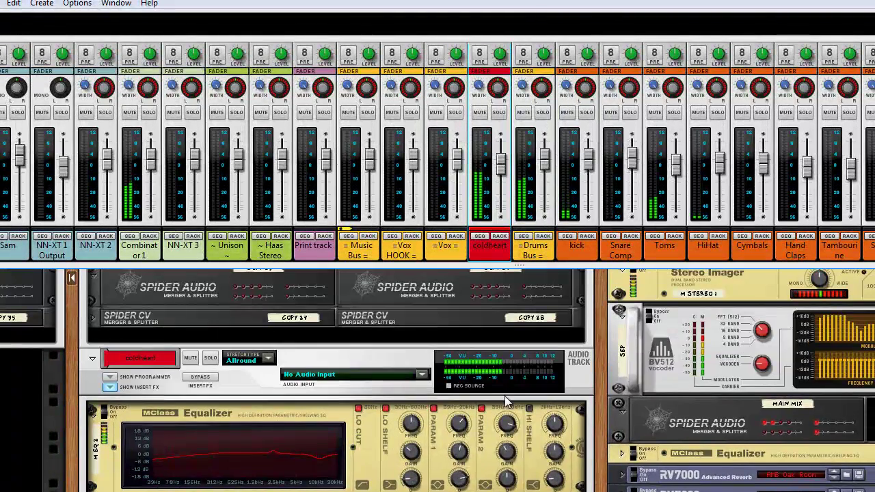
click(109, 387)
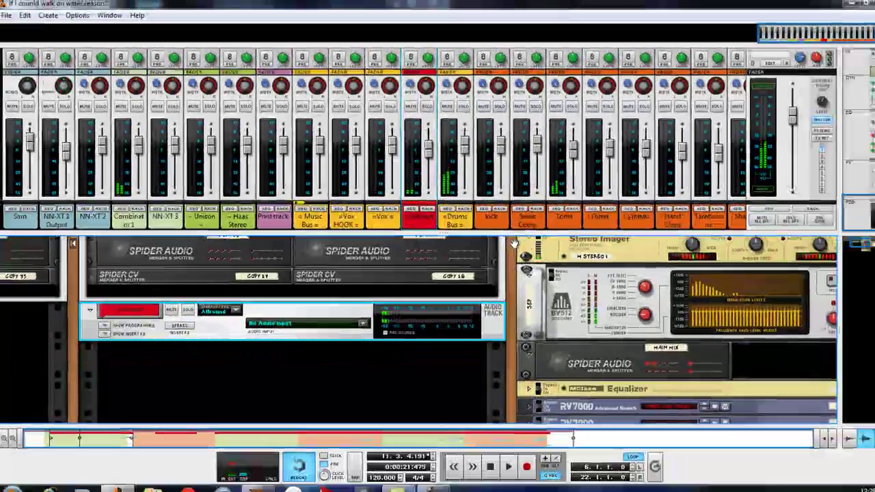
Turn the rack to its rear and connect the coldheart track's direct out to the fourth merger input of Spider Audio Copy 26
scroll(584, 326, up, 4)
scroll(483, 277, up, 1)
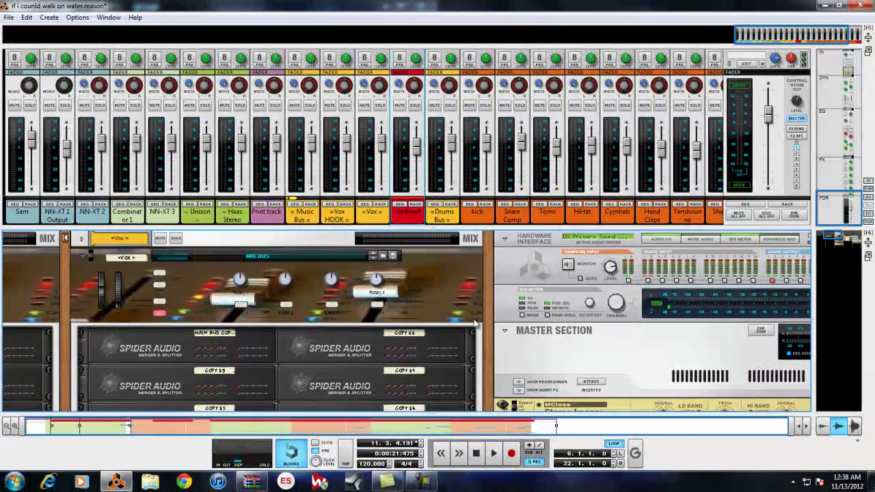
scroll(77, 272, down, 4)
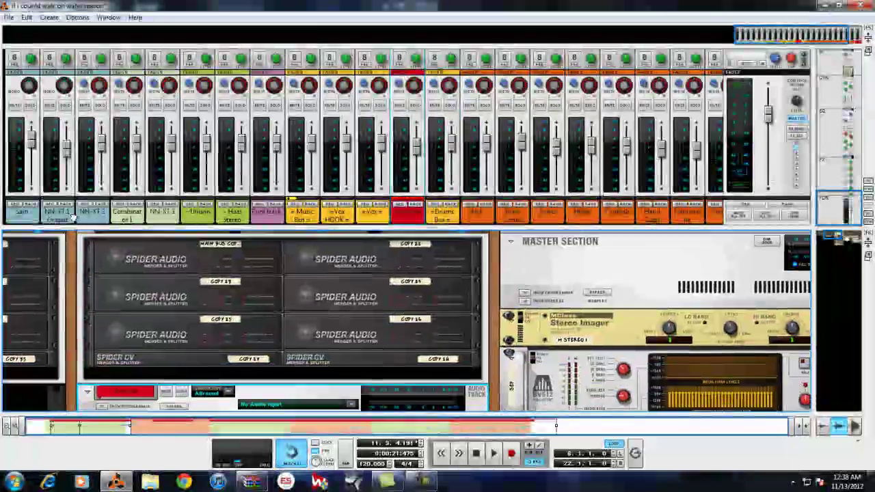
scroll(77, 382, down, 3)
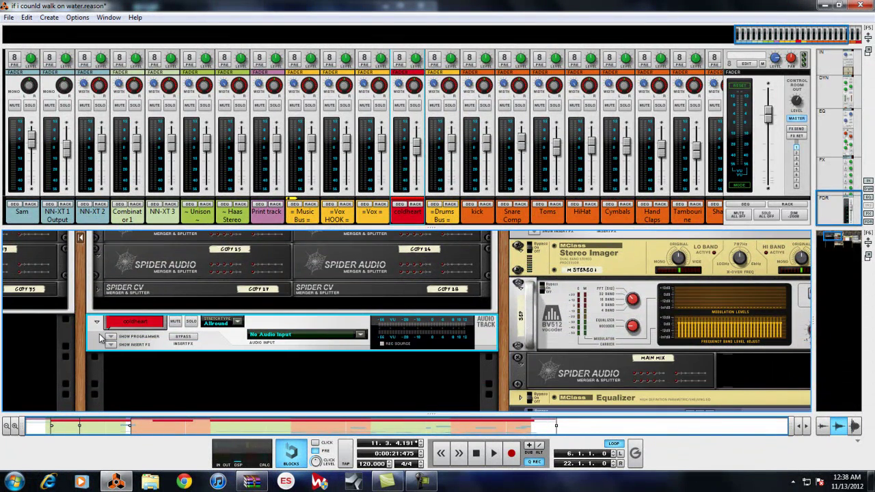
key(Tab)
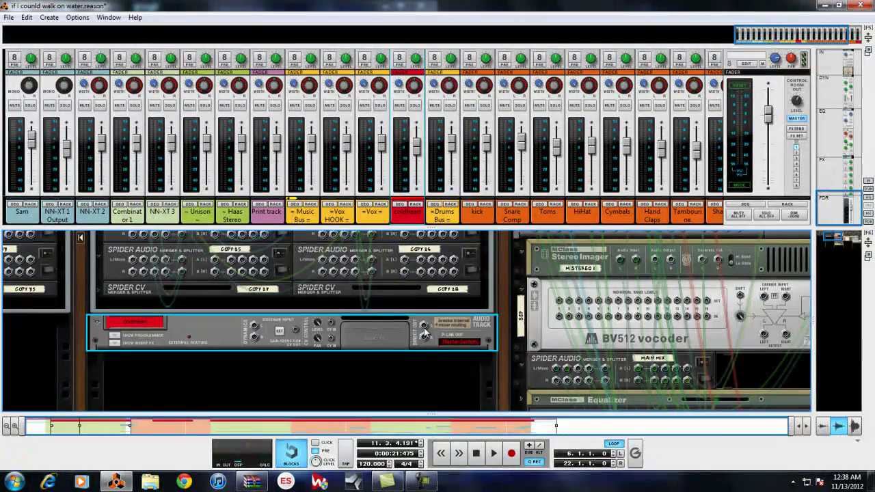
drag(424, 325, 358, 259)
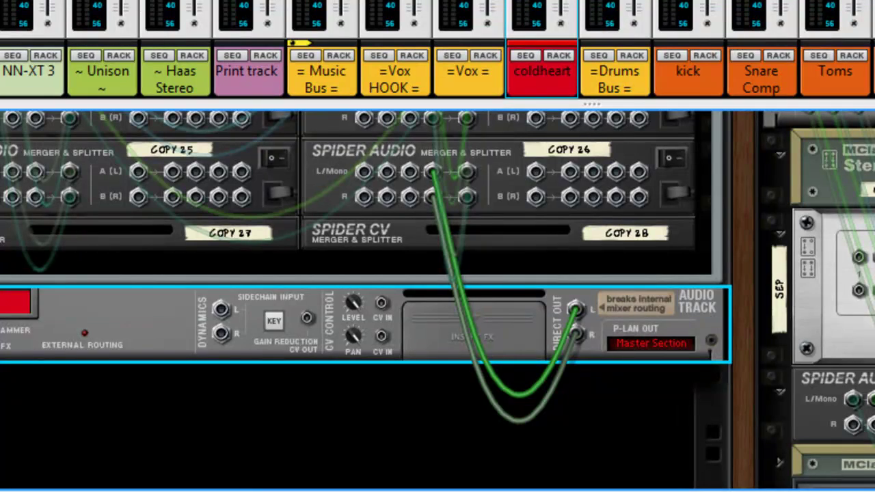
Reveal the coldheart track's insert effects and trace the rear cabling from M EQ 2 through RV7000 1 to M EQ 3
click(2, 348)
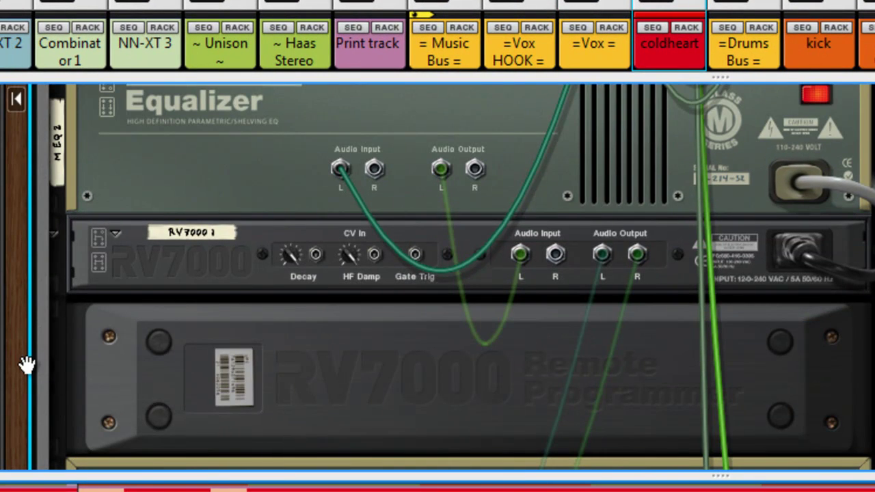
drag(26, 364, 65, 391)
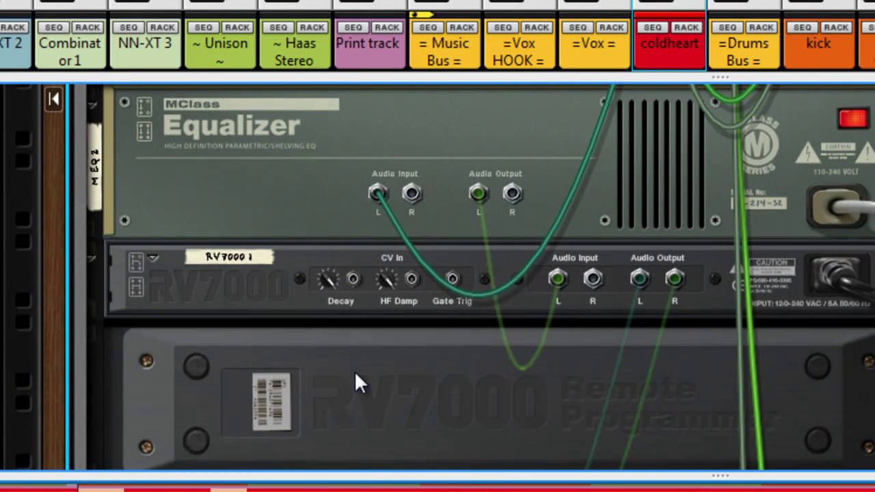
key(Tab)
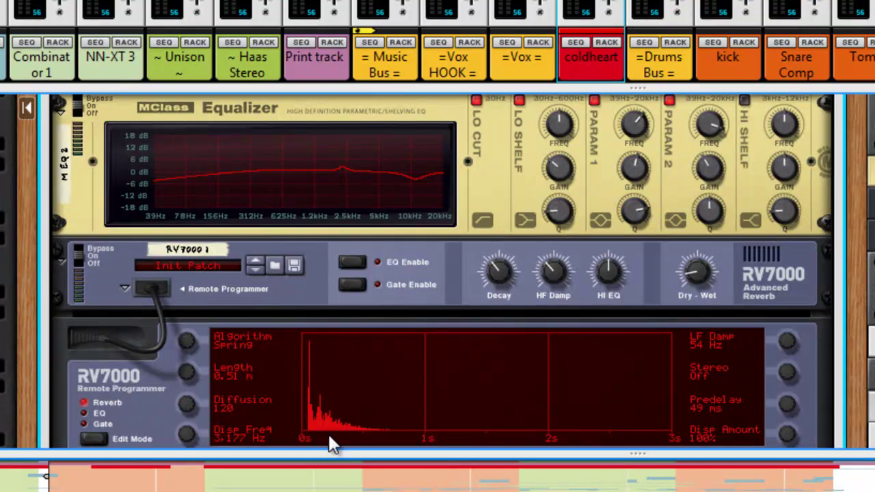
key(Tab)
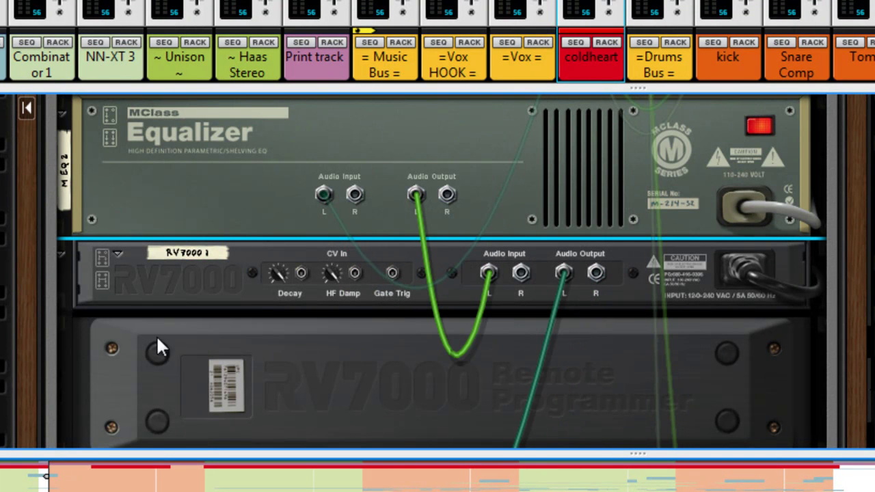
scroll(863, 303, down, 3)
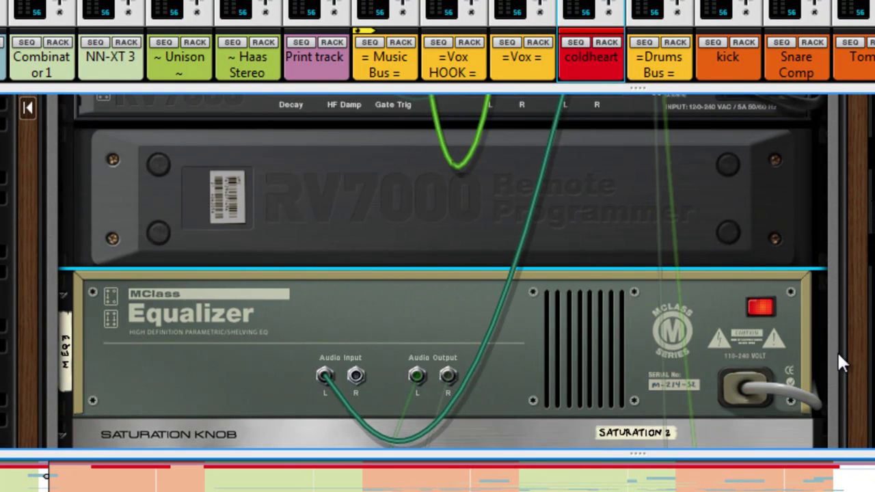
scroll(677, 419, down, 1)
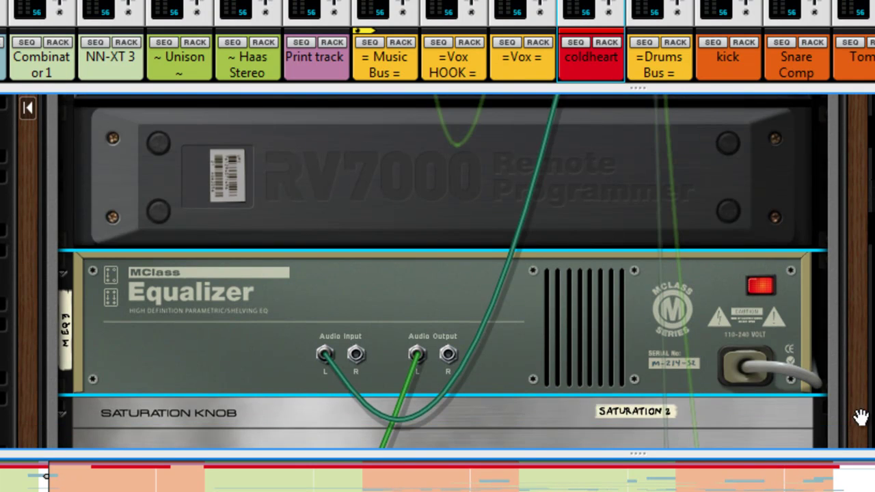
Trace the cabling from M EQ 3 through Saturation 2 and RE-2A to the track's insert return, then hide the insert effects
drag(861, 418, 857, 281)
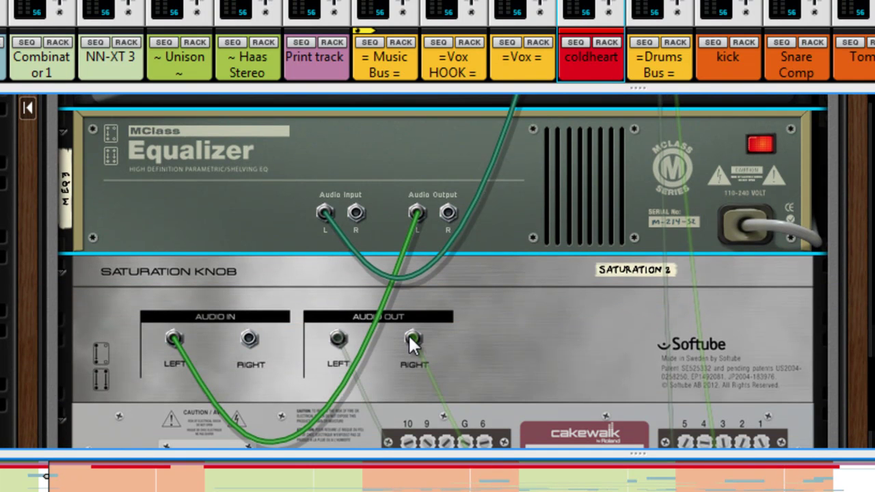
click(551, 357)
drag(850, 395, 843, 211)
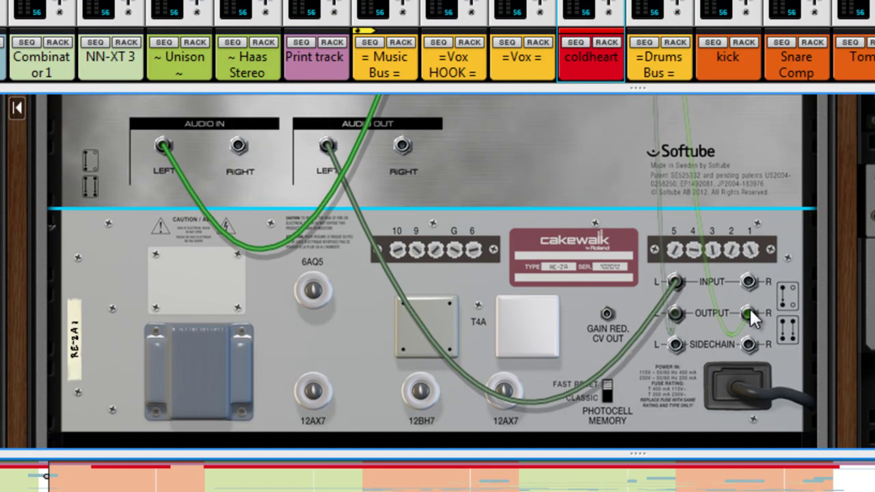
scroll(855, 230, up, 10)
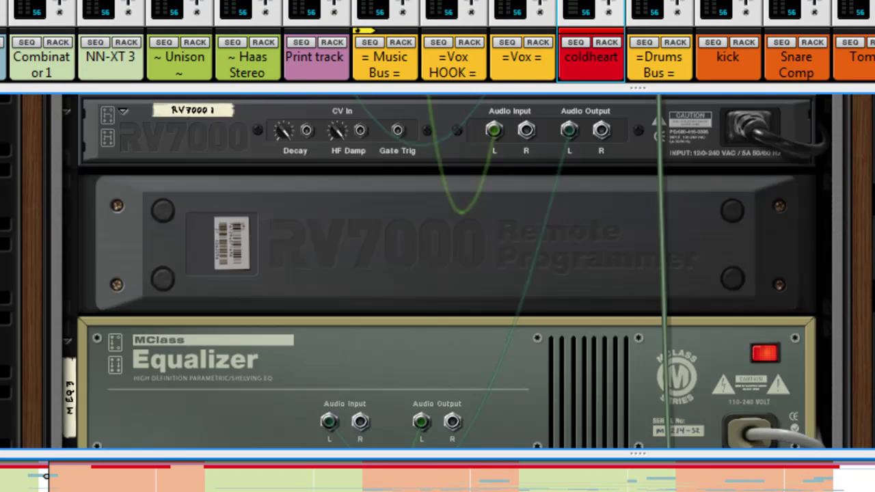
scroll(846, 378, up, 10)
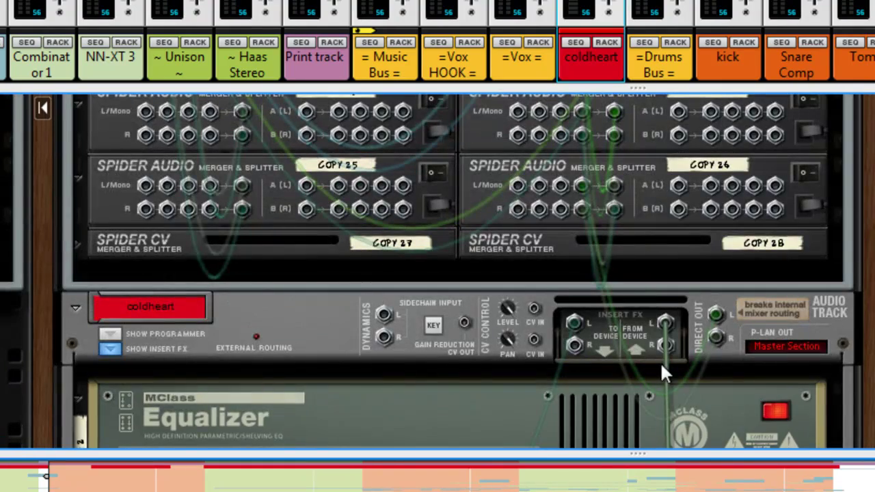
click(141, 345)
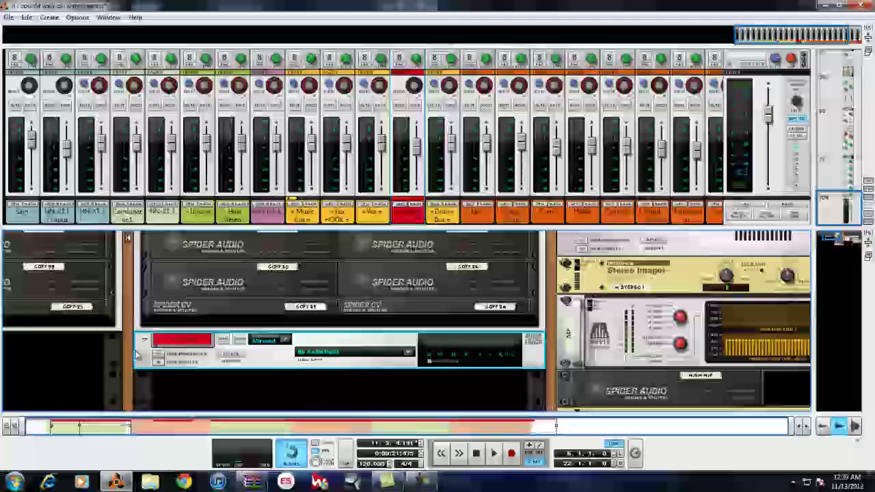
Create a De Esser.cmb Combinator effect from the patch browser's favorites, placed under the coldheart audio track
right_click(137, 356)
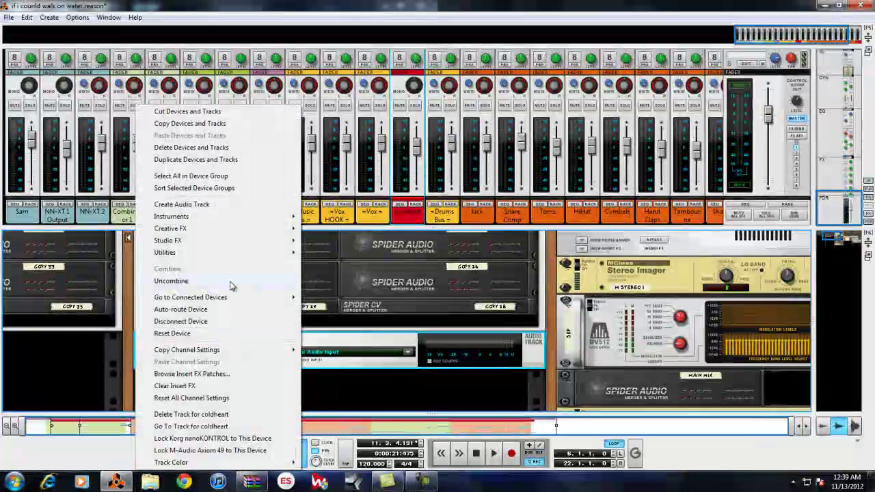
mouse_move(259, 244)
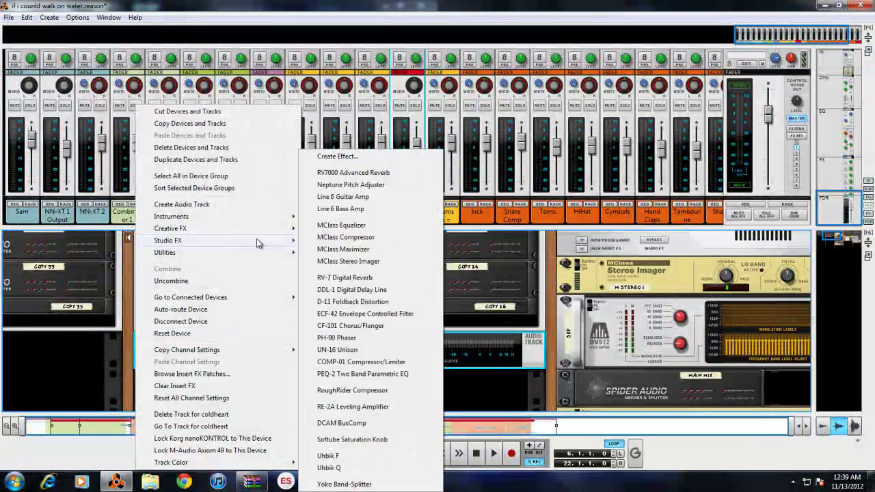
click(357, 159)
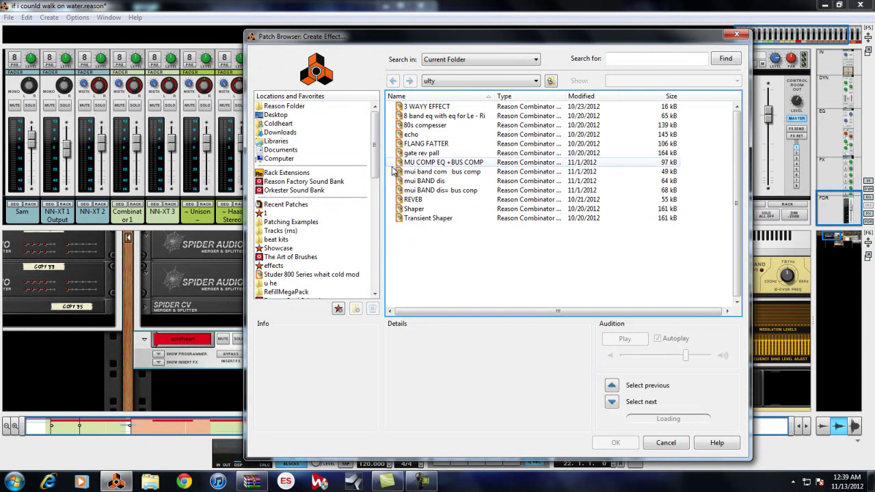
drag(376, 164, 376, 206)
click(283, 266)
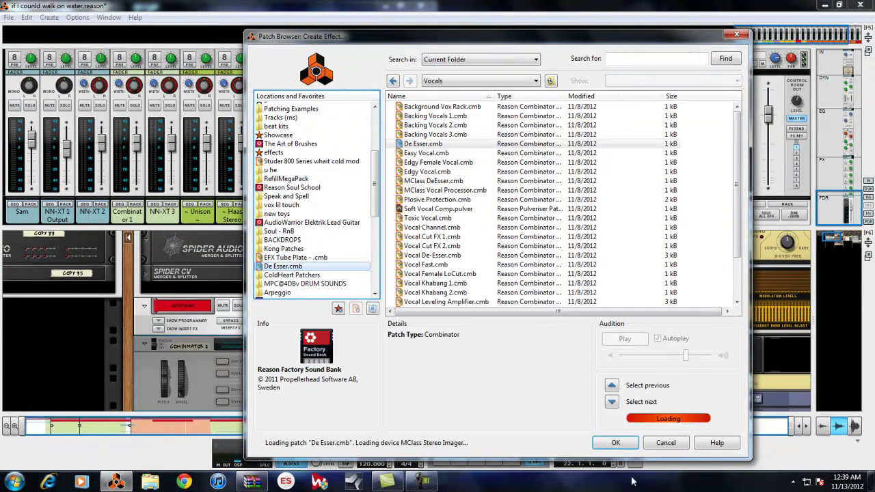
click(616, 443)
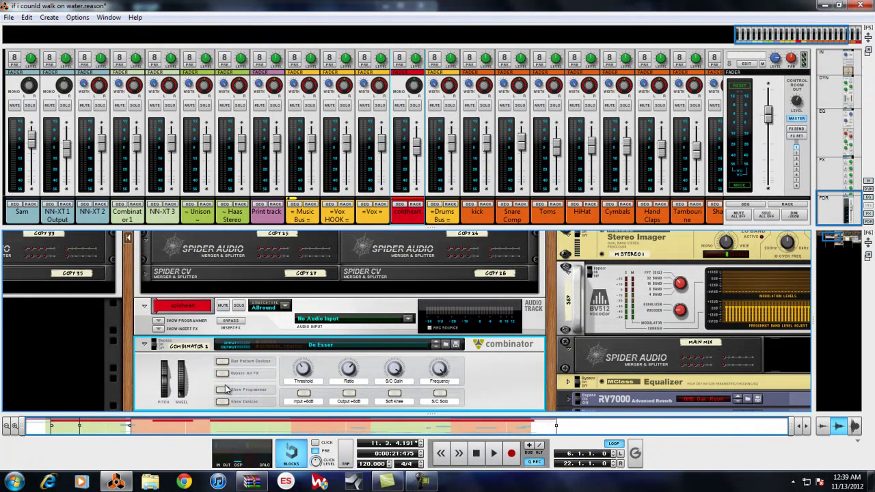
Play the song briefly and trace the De Esser Combinator's cables up the rear of the rack
click(494, 454)
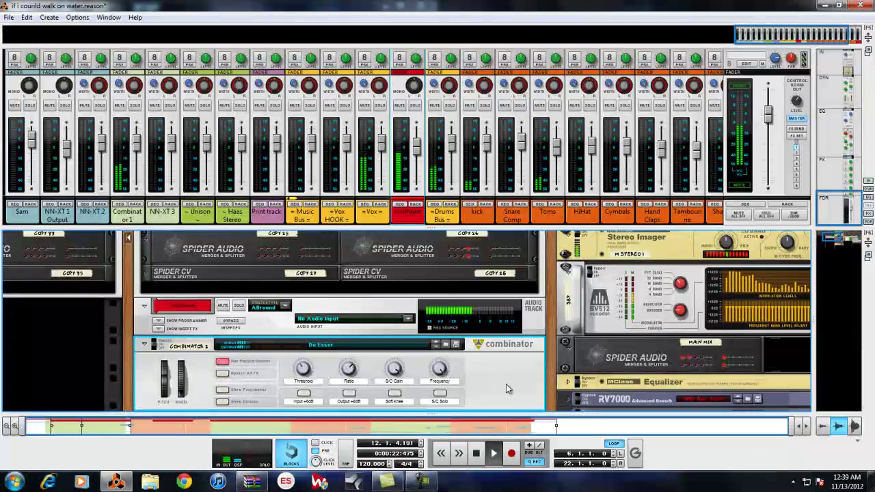
key(Tab)
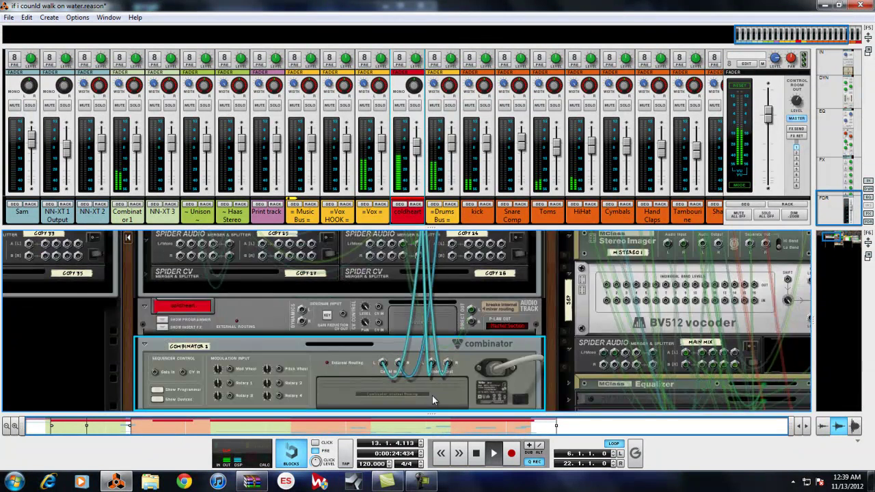
click(477, 458)
scroll(551, 274, up, 5)
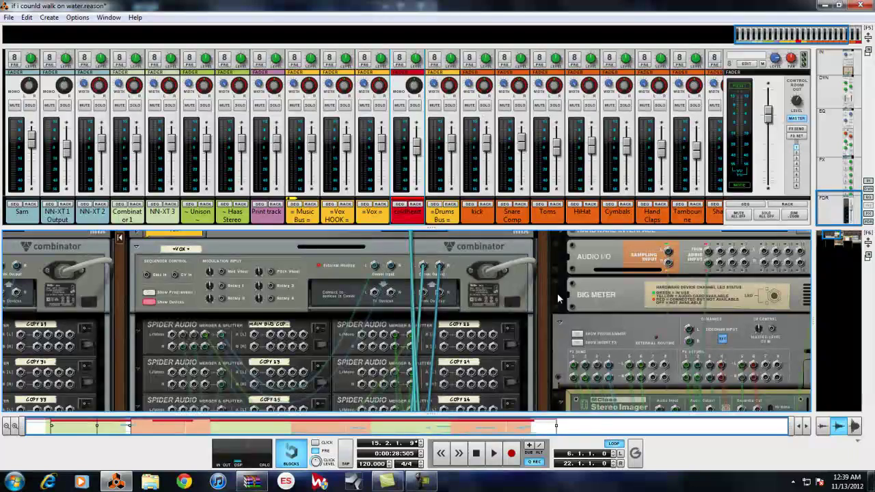
scroll(550, 291, down, 3)
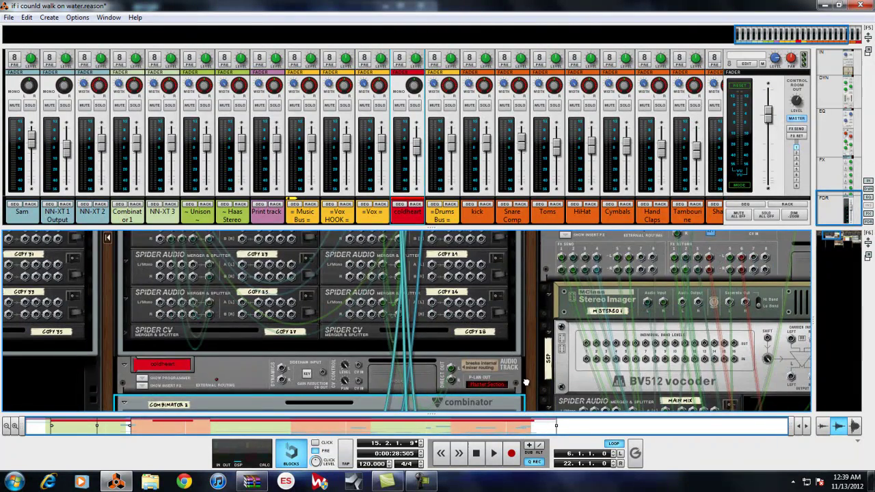
Move the De Esser Combinator directly above the coldheart audio track and turn the rack to its front
scroll(526, 382, down, 1)
drag(462, 374, 412, 344)
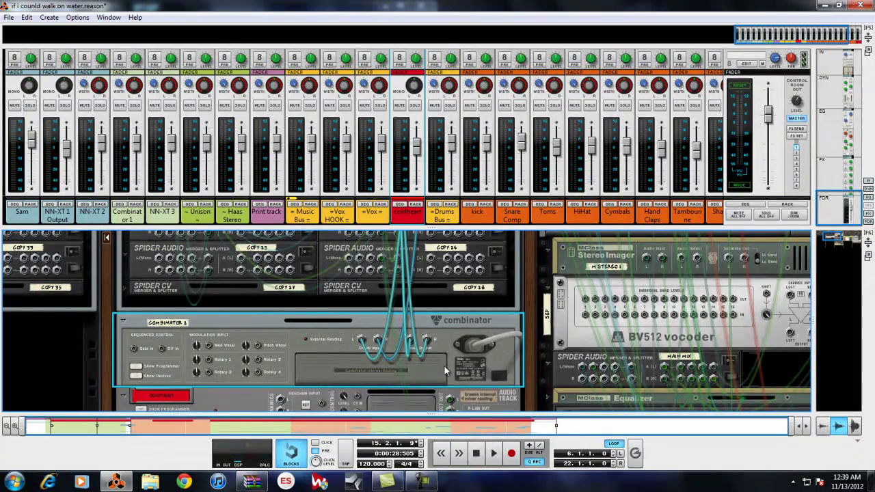
key(Tab)
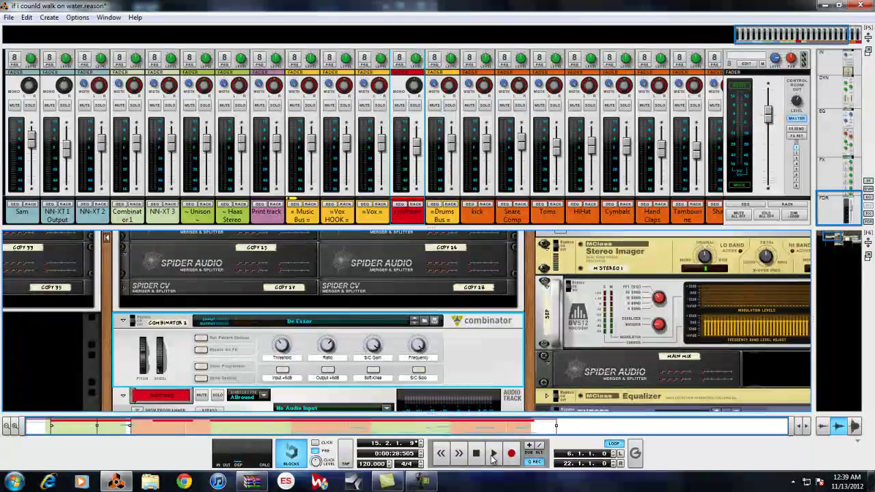
Turn on S/C Solo on the De Esser during playback and lower its Frequency control
click(493, 457)
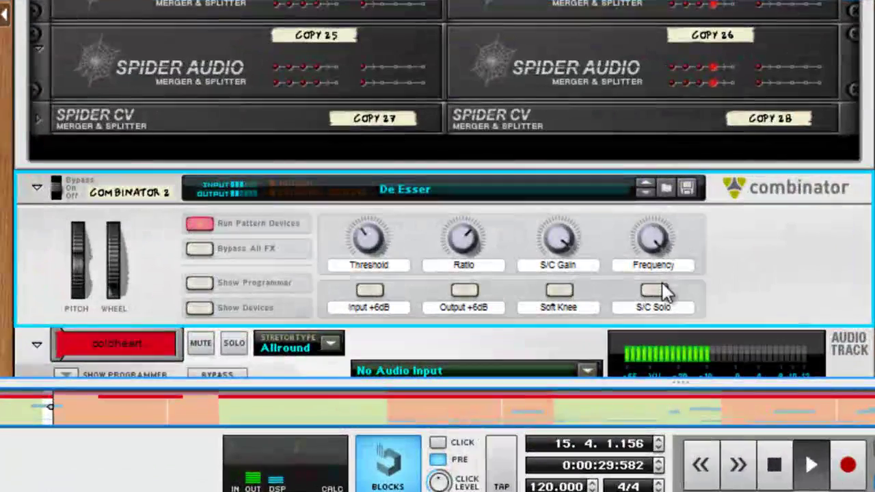
click(658, 291)
drag(661, 233, 717, 293)
click(775, 465)
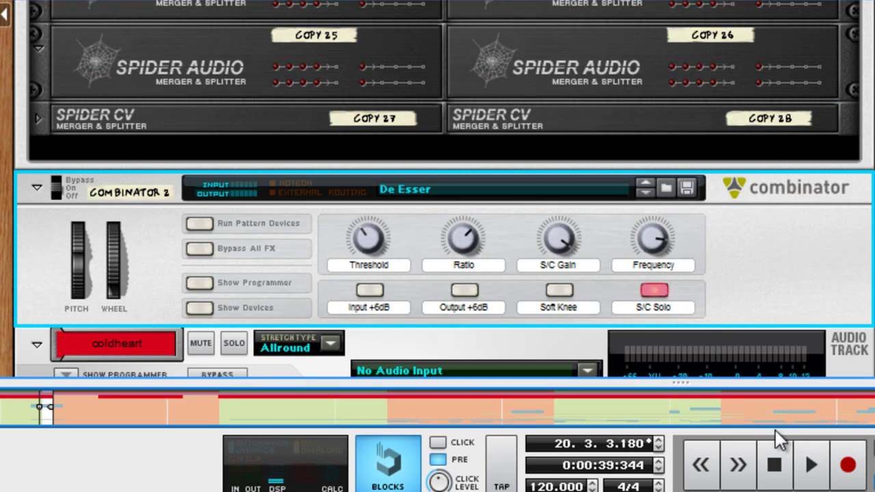
Play the song with S/C Solo turned off and compare the De Esser bypassed and enabled
click(813, 463)
click(655, 290)
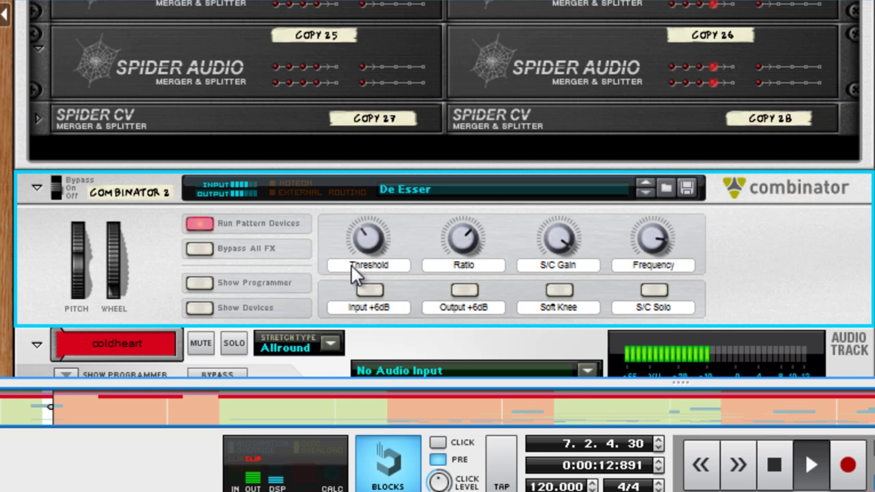
click(53, 177)
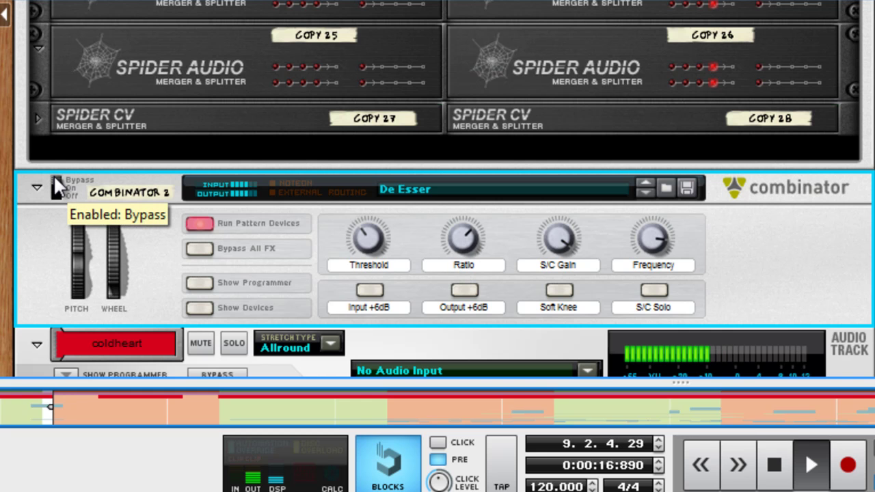
click(55, 179)
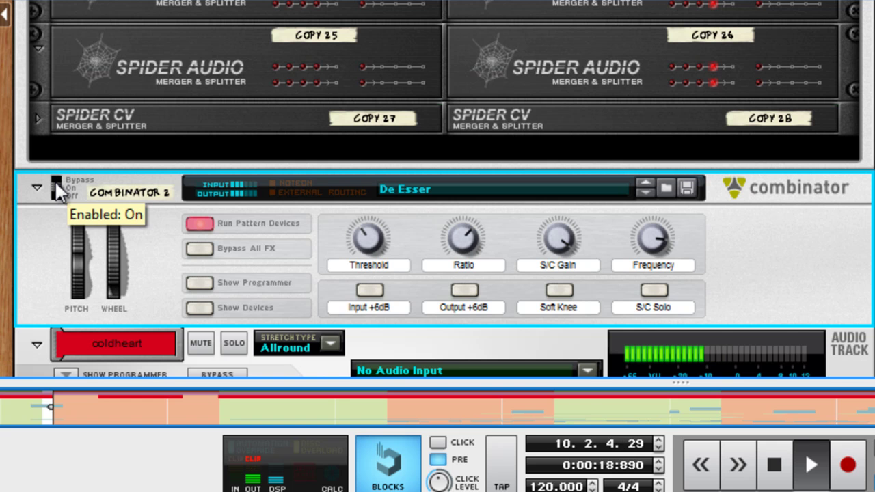
Show the De Esser's internal devices, turn on Soft Knee, and fold the Combinator during playback
click(207, 308)
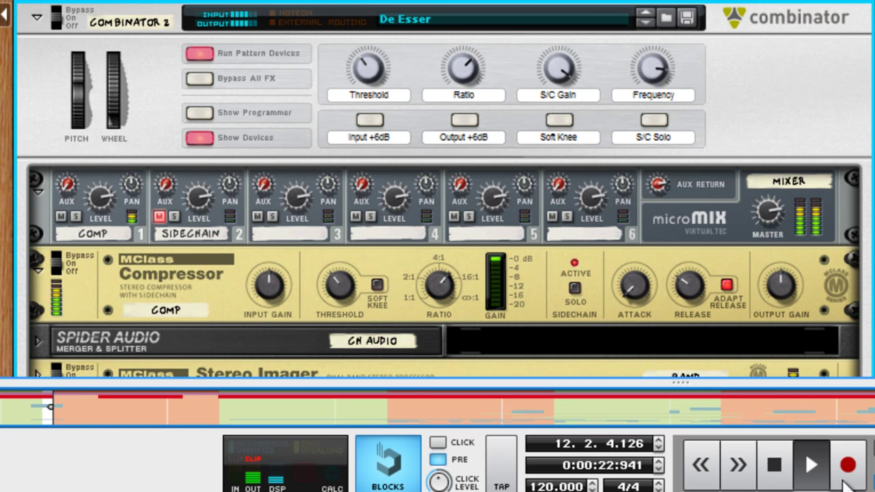
click(775, 465)
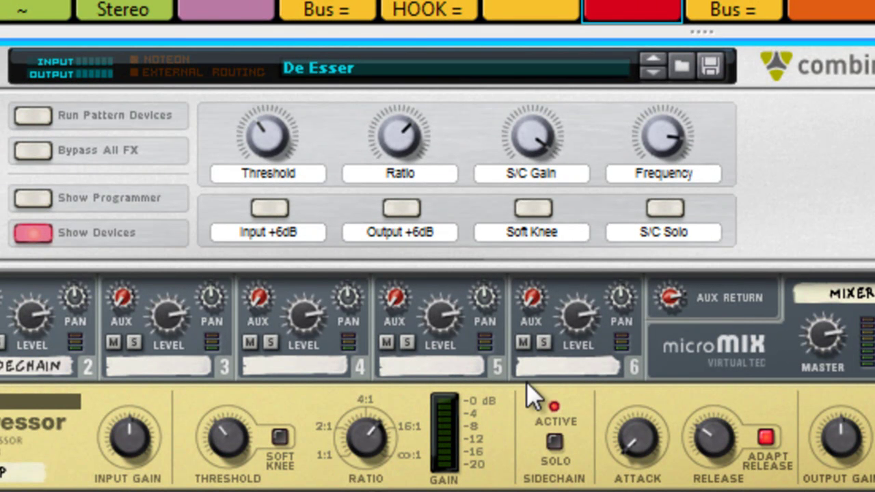
click(527, 209)
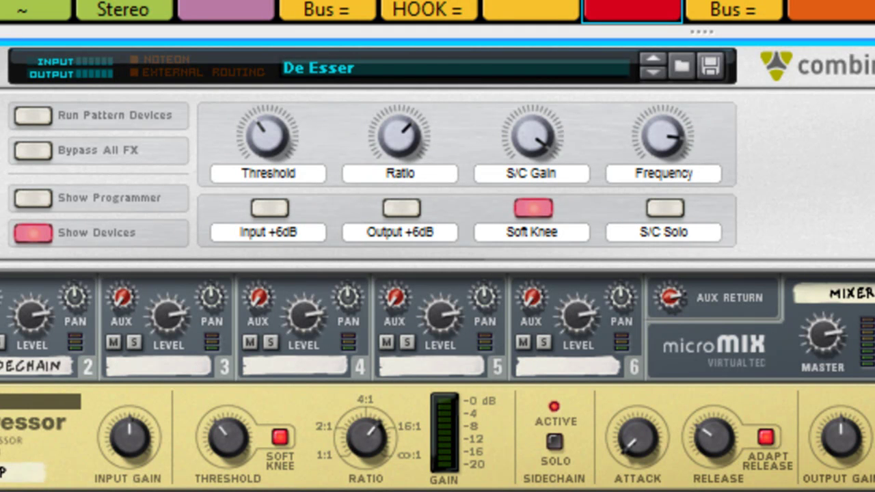
key(space)
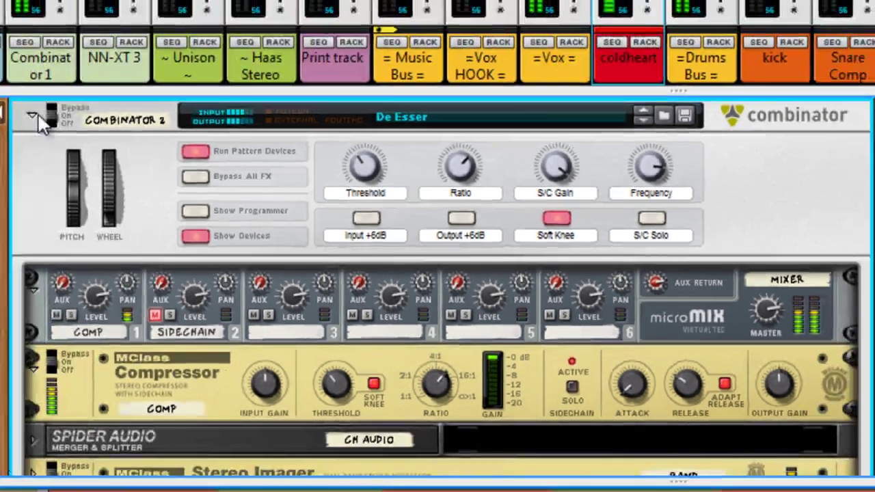
click(34, 118)
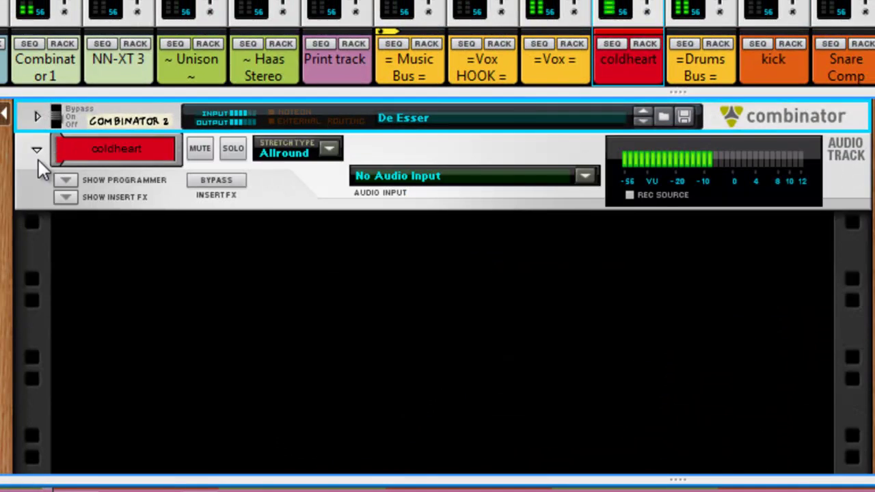
Show the coldheart track's insert effects, set the RE-2A's output gain to 62%, and raise its peak reduction slightly
click(64, 197)
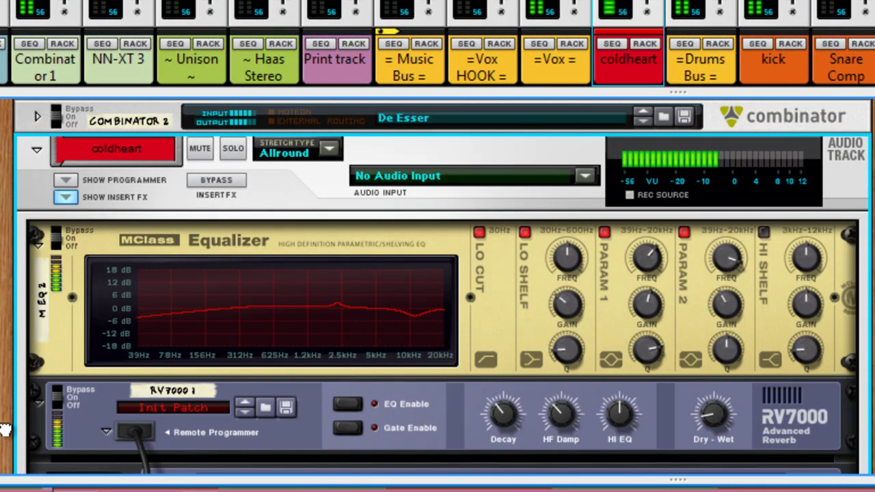
scroll(32, 396, down, 3)
scroll(39, 410, down, 5)
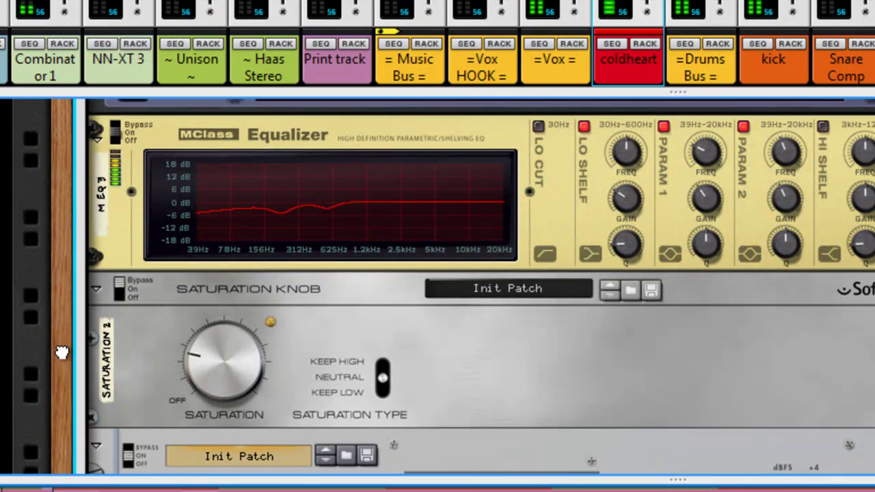
scroll(62, 351, down, 5)
drag(305, 243, 477, 229)
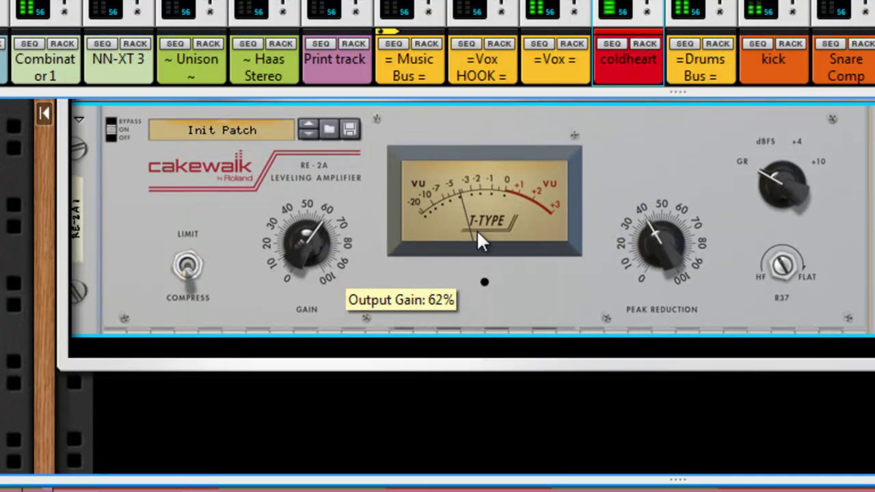
drag(675, 250, 658, 233)
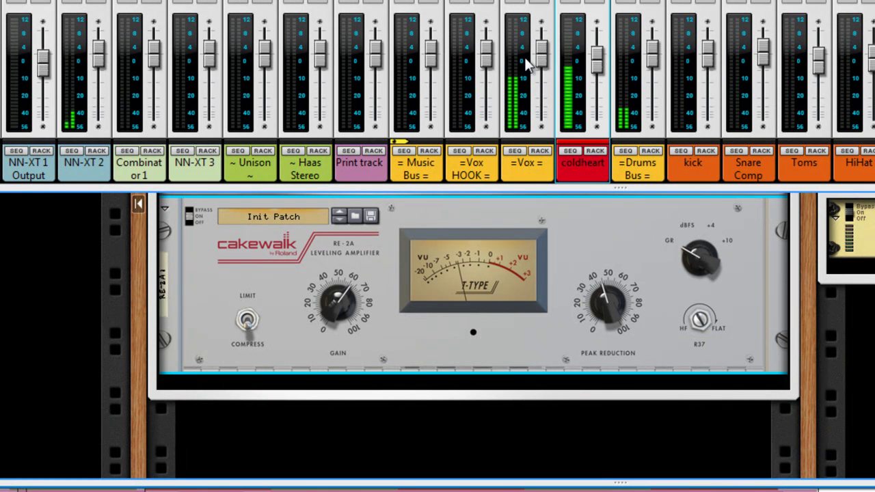
Raise the =Vox= bus channel's fader slightly in the mixer
drag(539, 58, 539, 59)
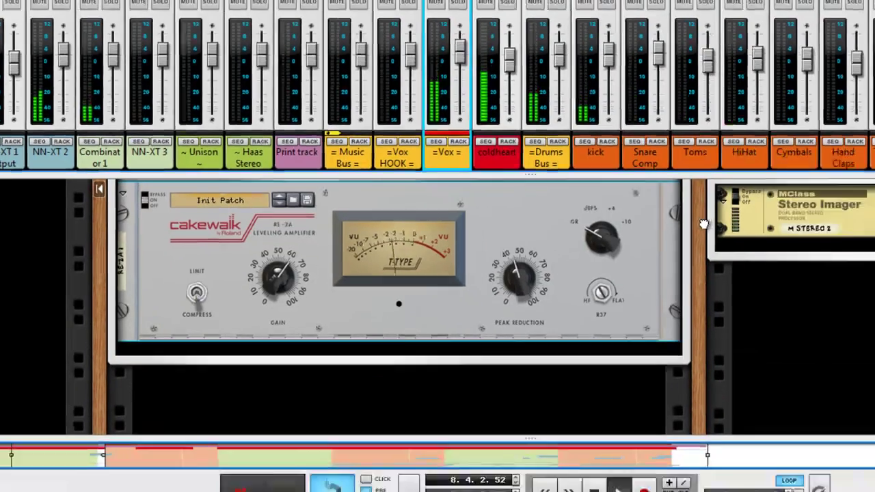
Compare the coldheart vocal during playback with its insert effects and the De Esser bypassed and enabled
scroll(787, 472, up, 5)
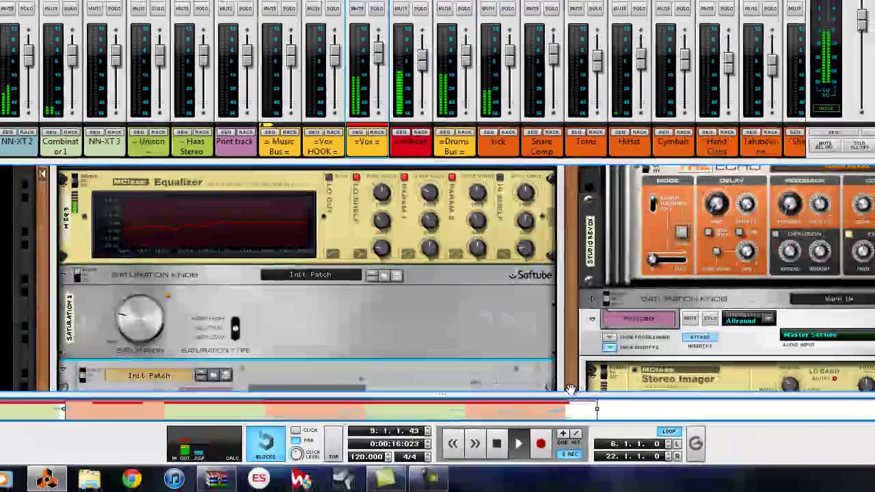
scroll(578, 274, up, 5)
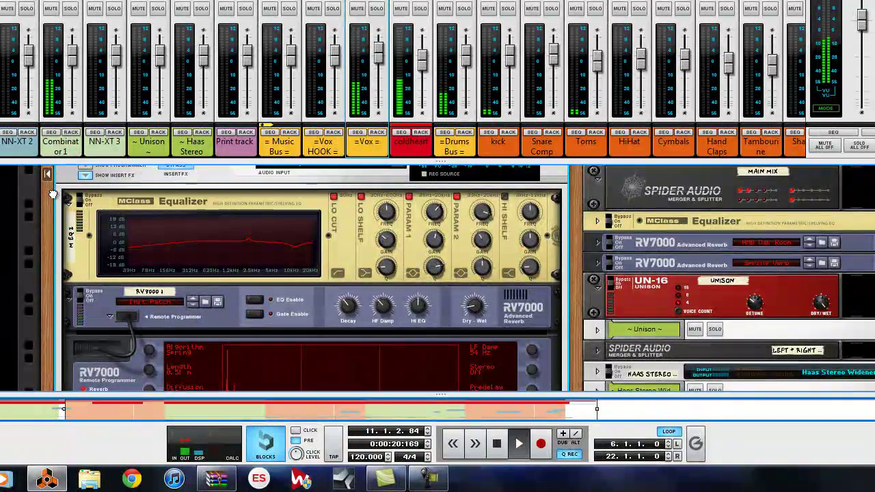
scroll(52, 195, up, 3)
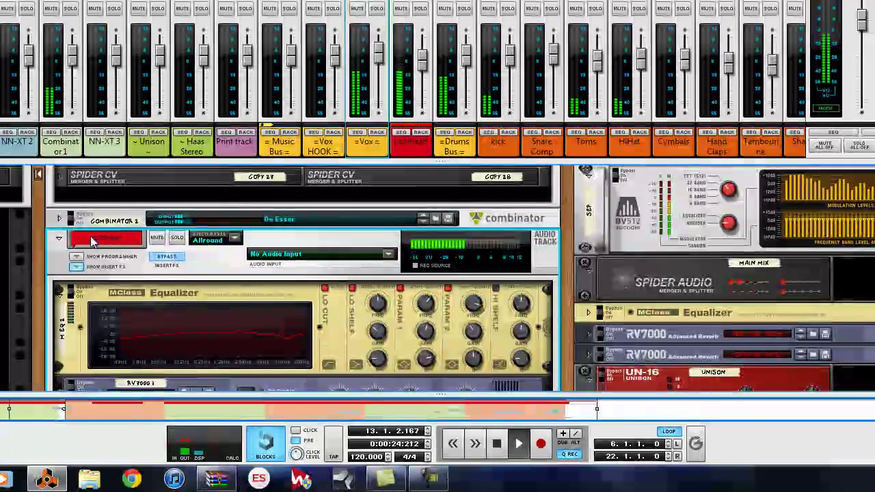
click(79, 219)
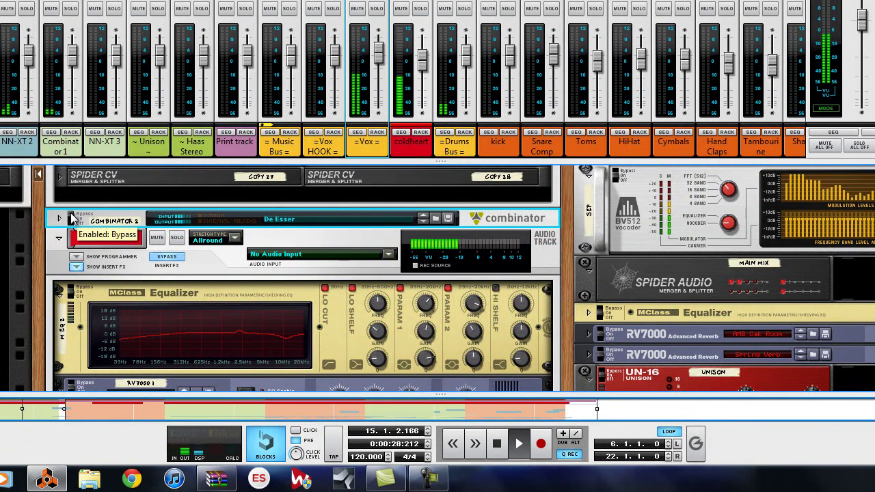
click(164, 261)
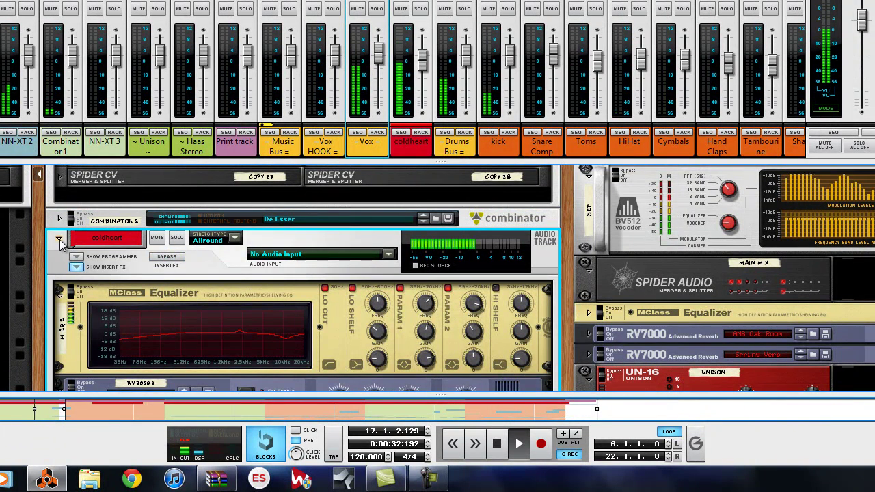
Fold the coldheart device in the rack with playback stopped, and select the coldheart track in the sequencer
click(59, 242)
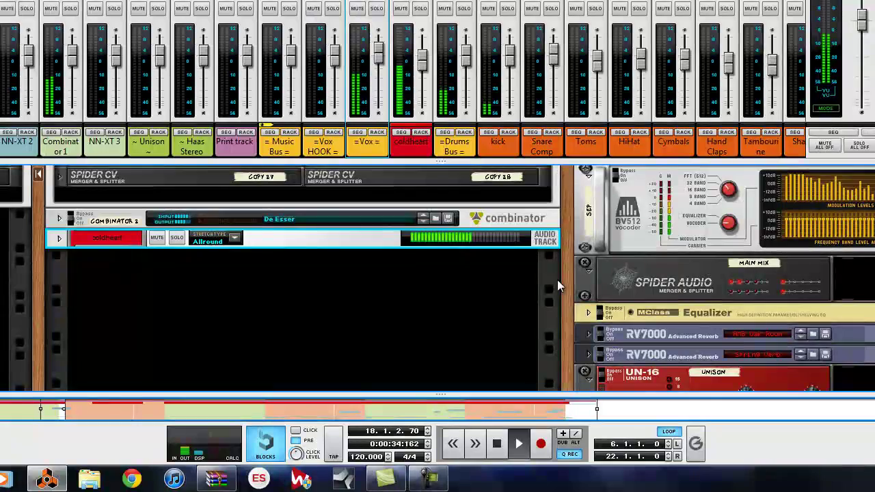
click(497, 444)
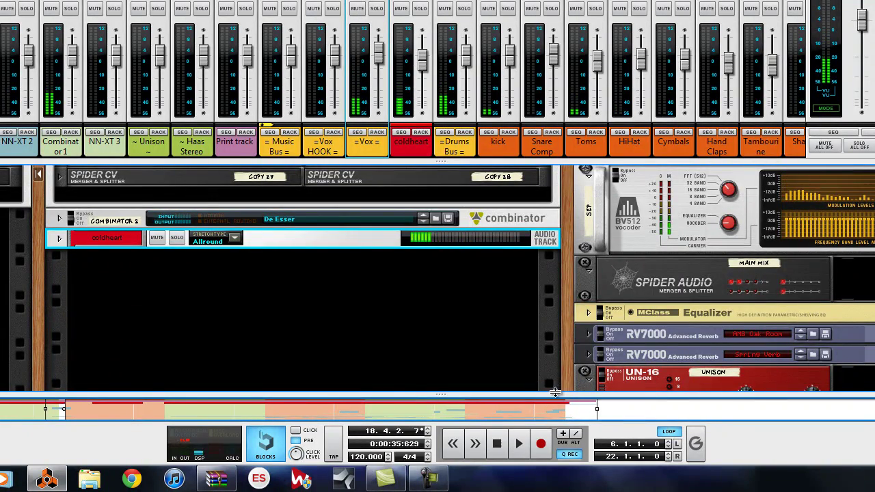
drag(554, 393, 548, 1)
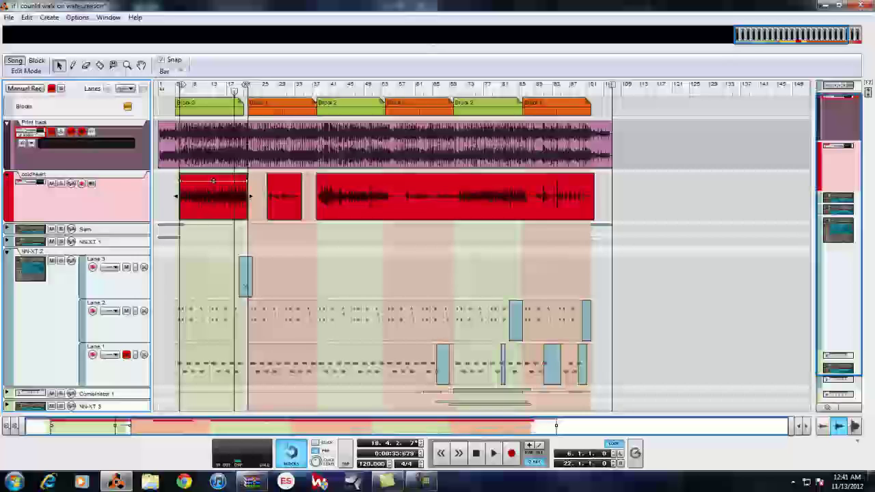
click(108, 200)
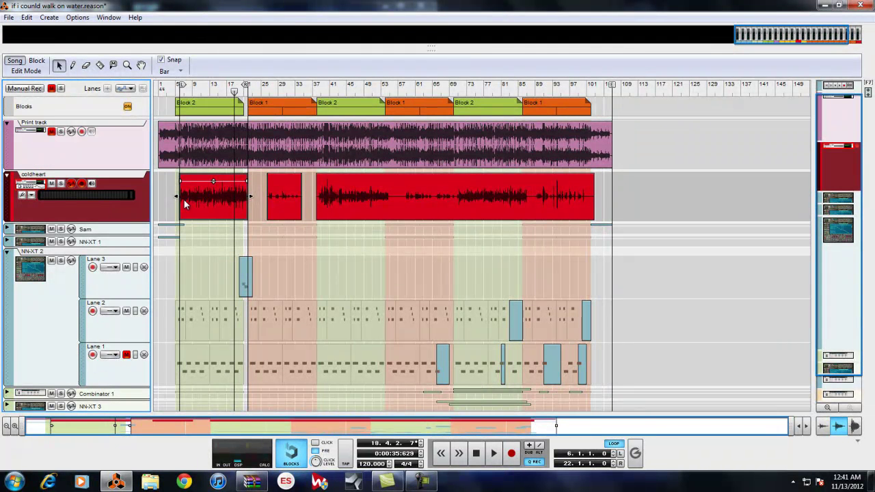
Duplicate the coldheart track together with its device and enlarge the mixer area above the sequencer
right_click(117, 208)
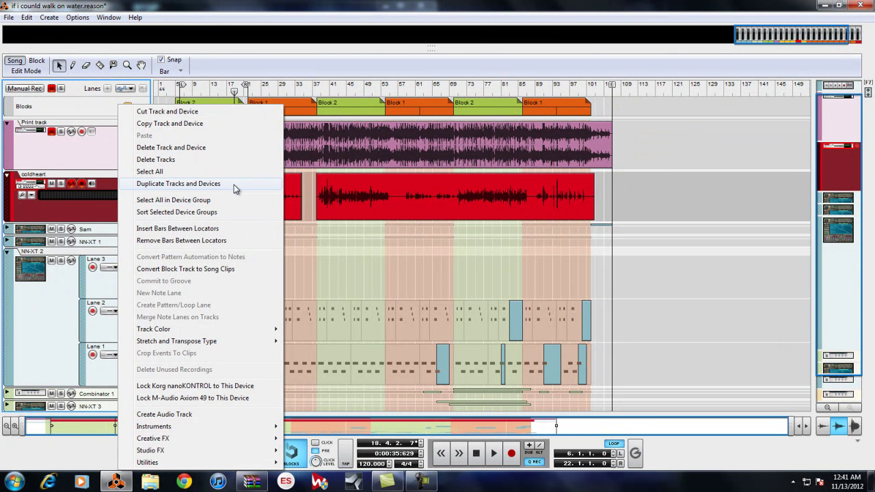
click(234, 184)
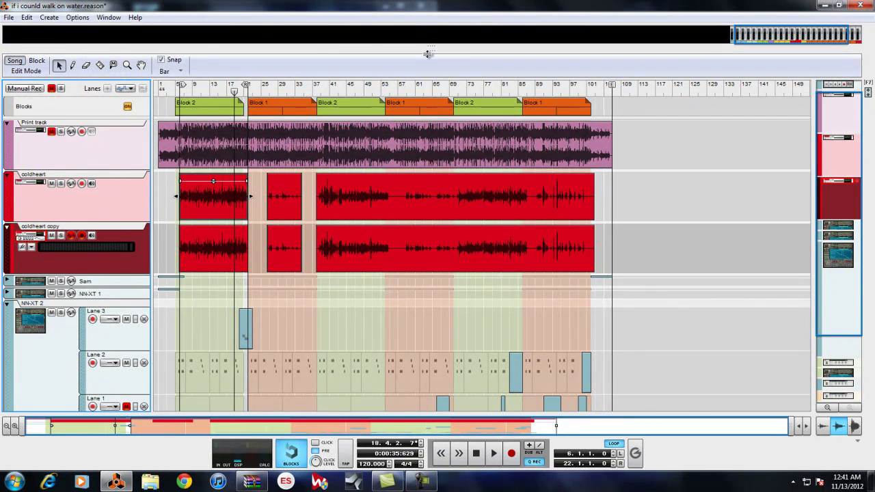
drag(426, 46, 425, 236)
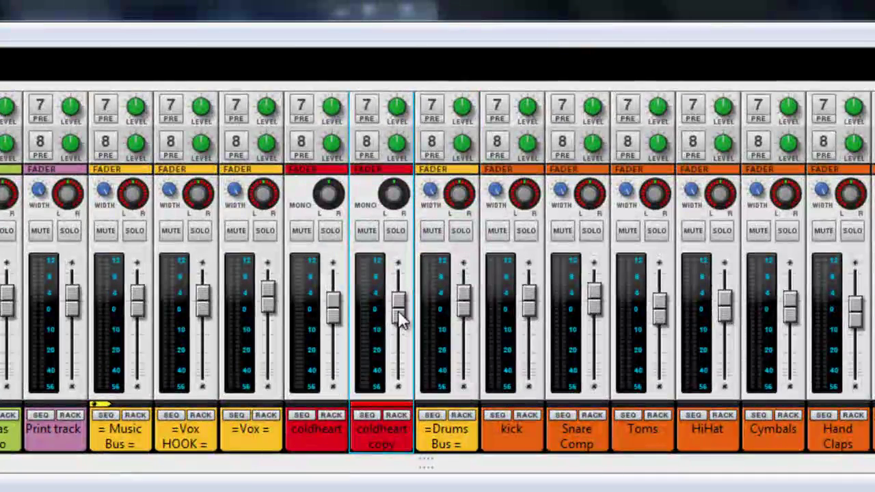
Try lower fader levels on the coldheart copy channel during playback and reset its fader to the default level
drag(395, 321, 396, 331)
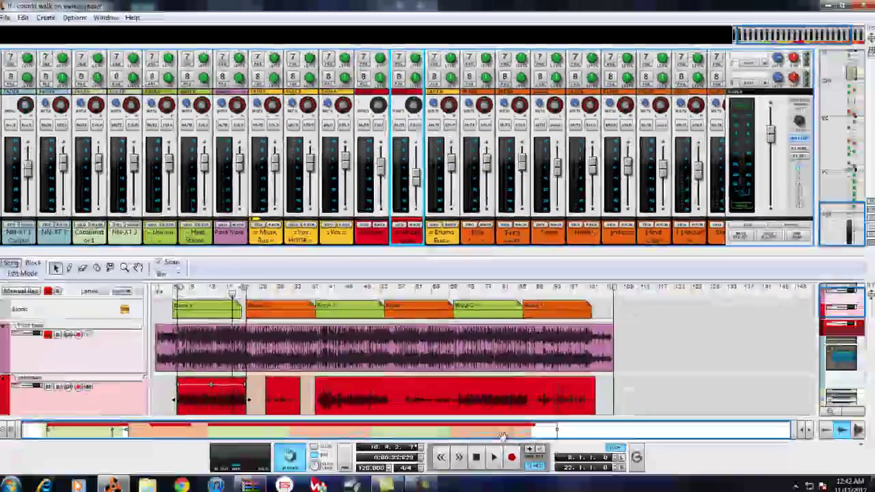
key(space)
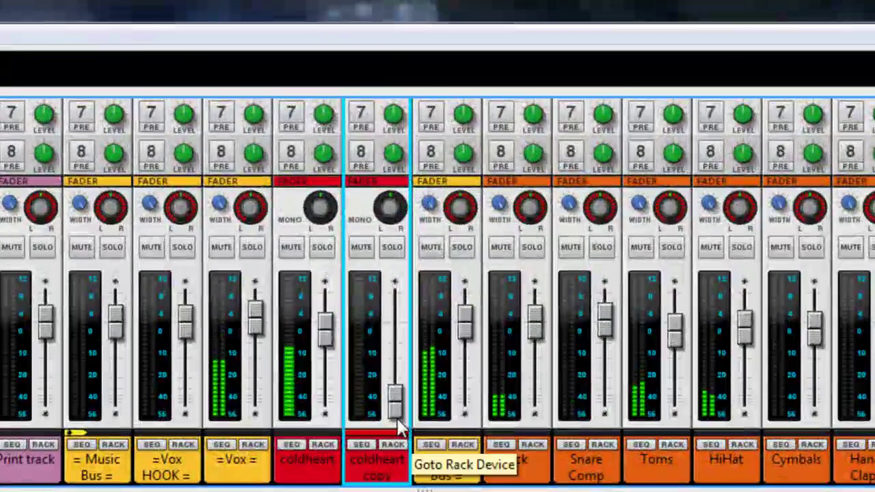
drag(415, 212, 414, 202)
drag(394, 372, 396, 357)
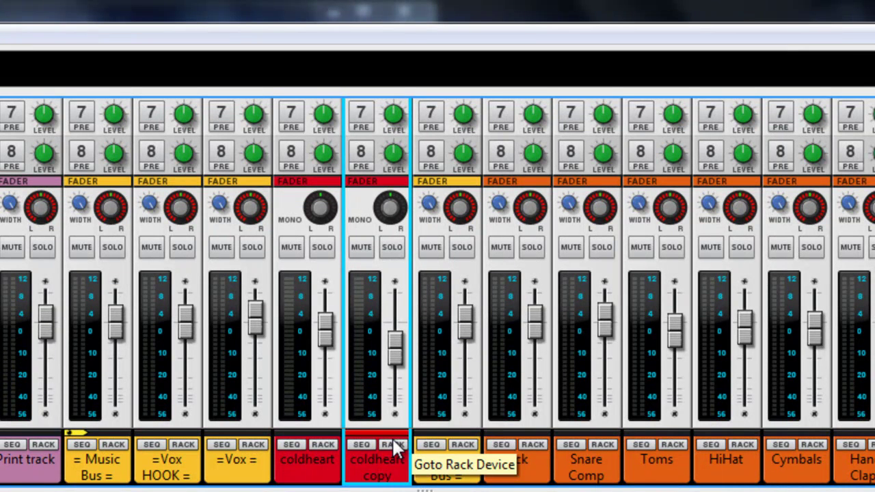
ctrl+click(394, 352)
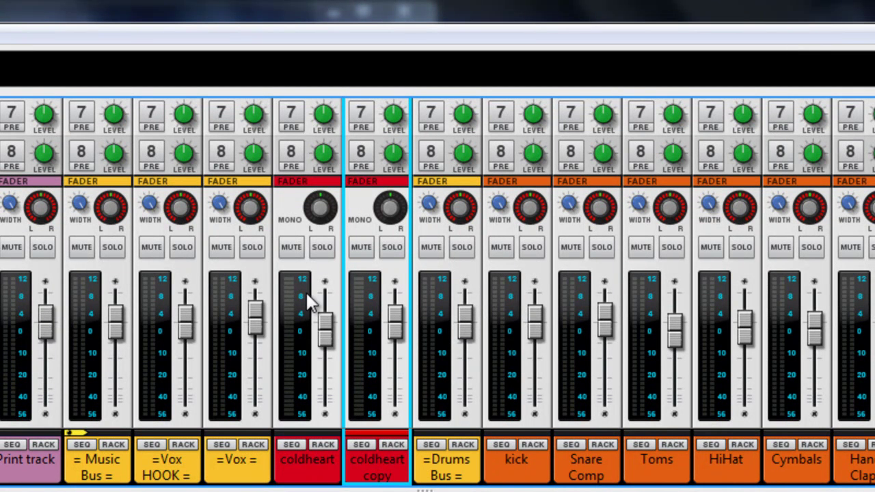
Mute the coldheart channel and unfold the coldheart copy's device in the rack to show its insert effects
click(291, 247)
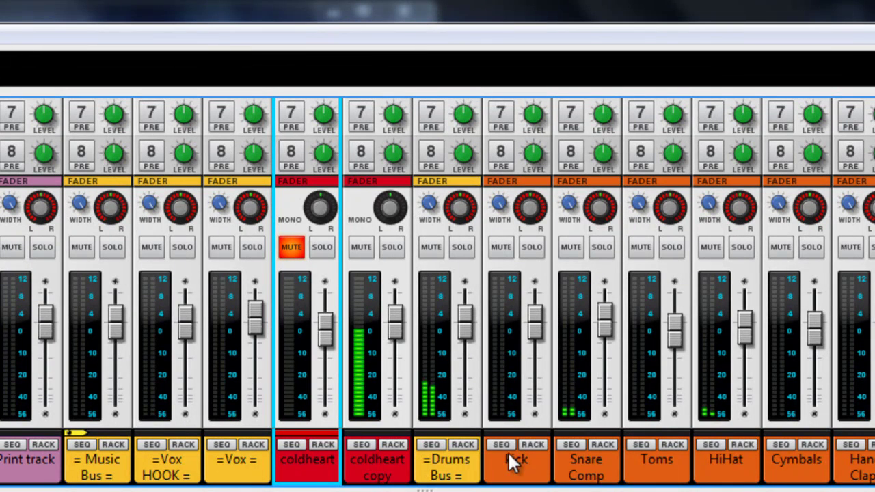
click(405, 442)
click(405, 445)
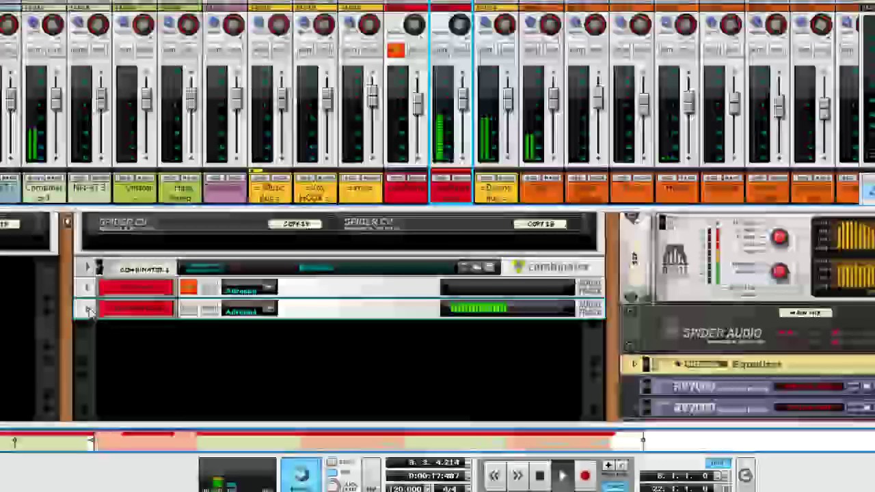
click(89, 311)
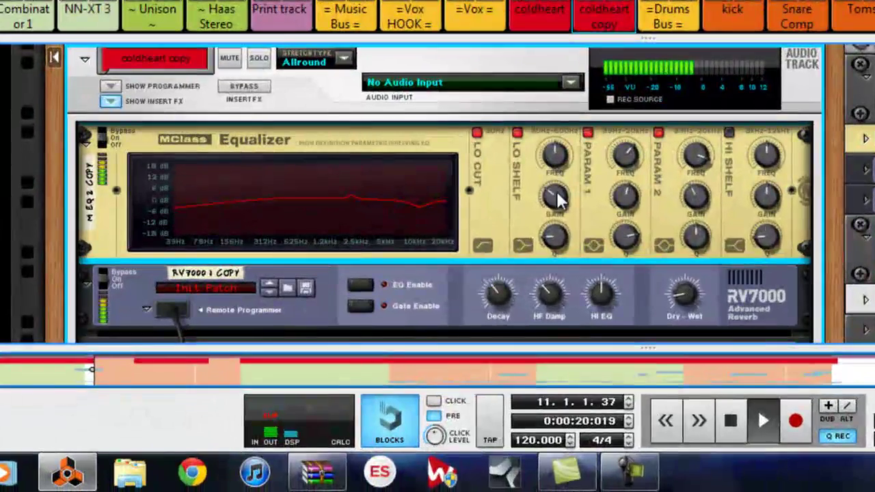
Cut the low shelf gain heavily and enable a boosted high shelf on the M EQ 2 copy equalizer
drag(526, 214, 540, 235)
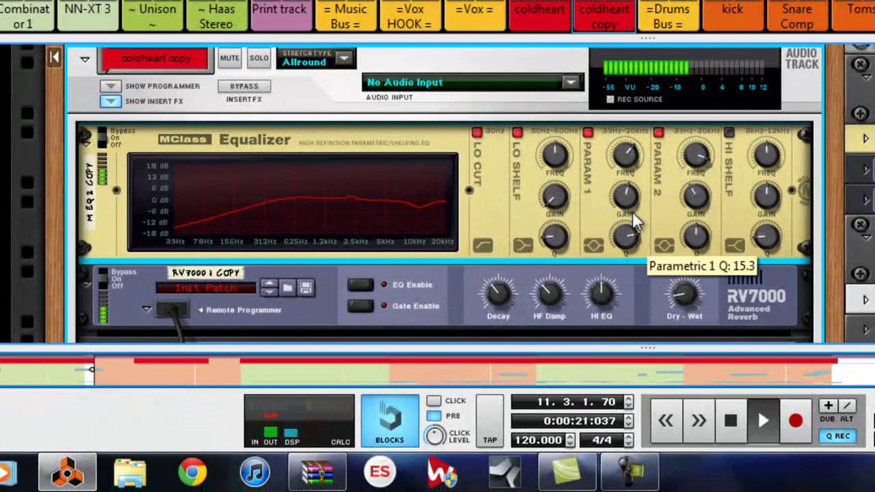
drag(768, 193, 772, 107)
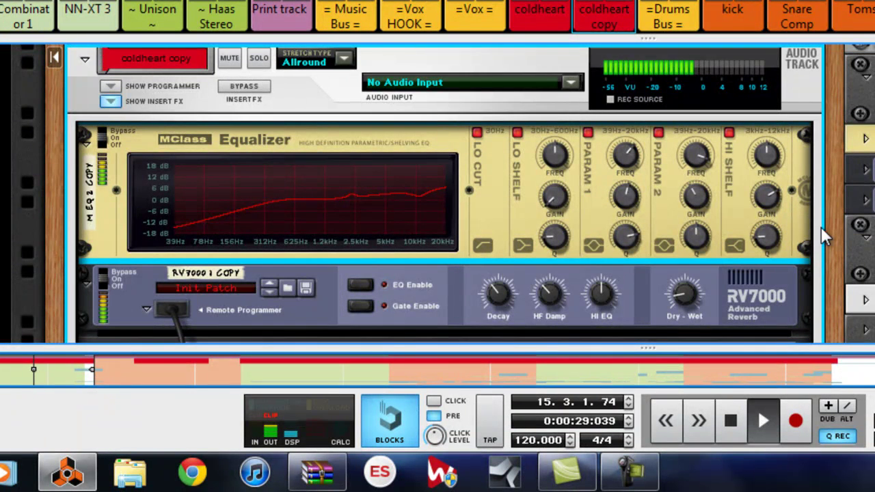
Raise the Dry-Wet mix of the coldheart copy's RV7000 reverb past halfway and shorten its decay slightly
scroll(831, 234, down, 4)
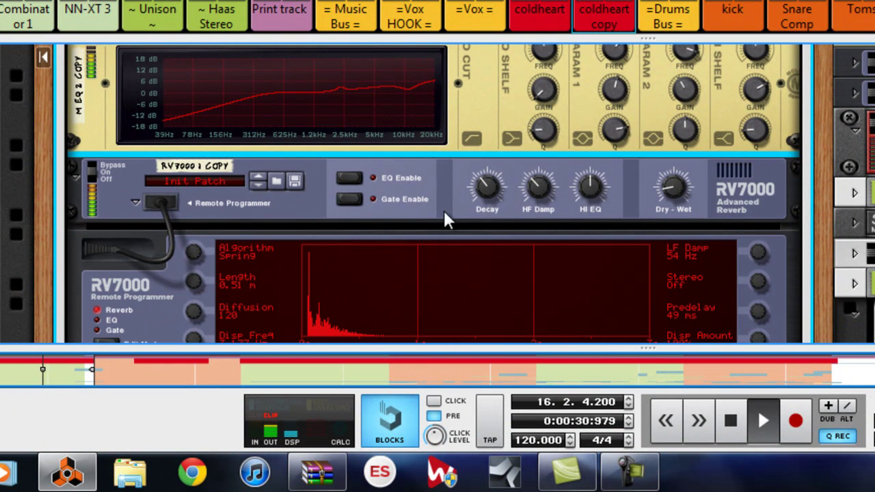
drag(670, 192, 682, 56)
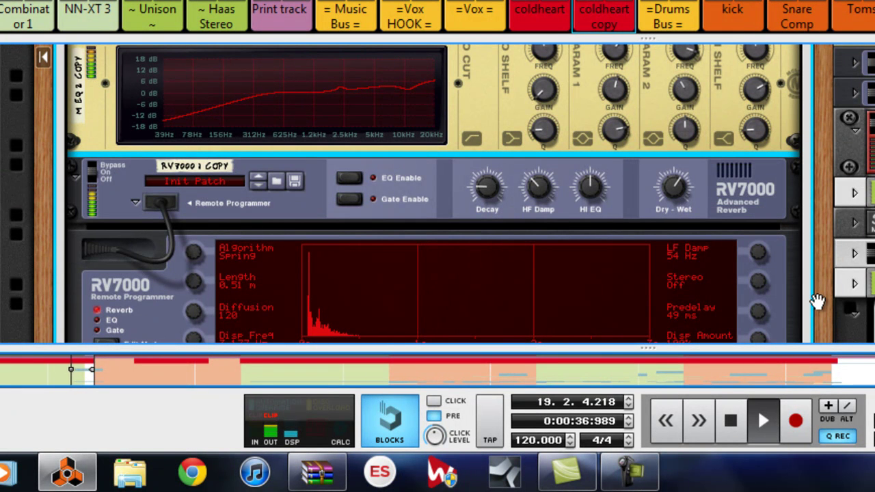
Sweep a boosted Param 2 band on the M EQ 3 copy equalizer, and turn it into a -6.0 dB cut between 2.5 and 5 kHz
scroll(759, 175, down, 3)
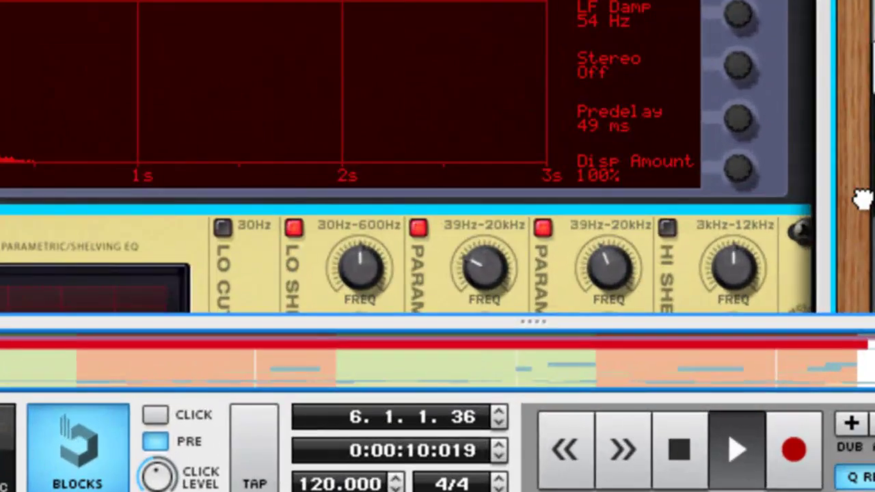
scroll(514, 149, down, 8)
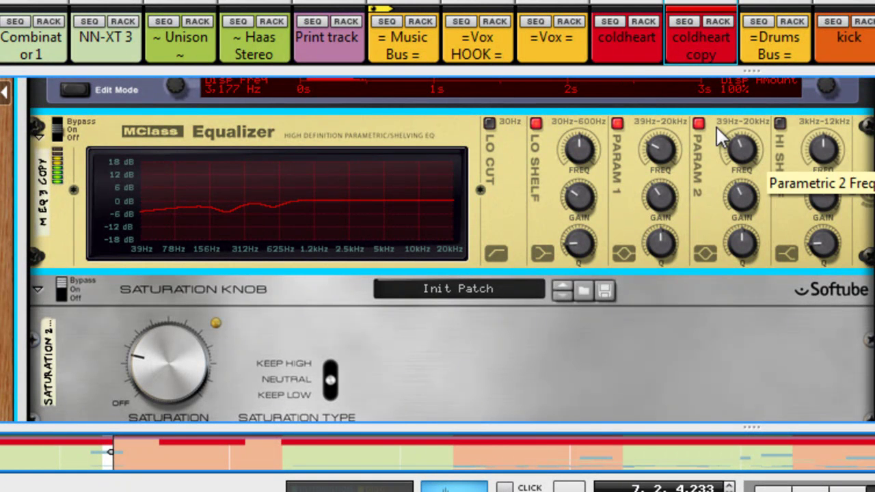
drag(743, 197, 732, 82)
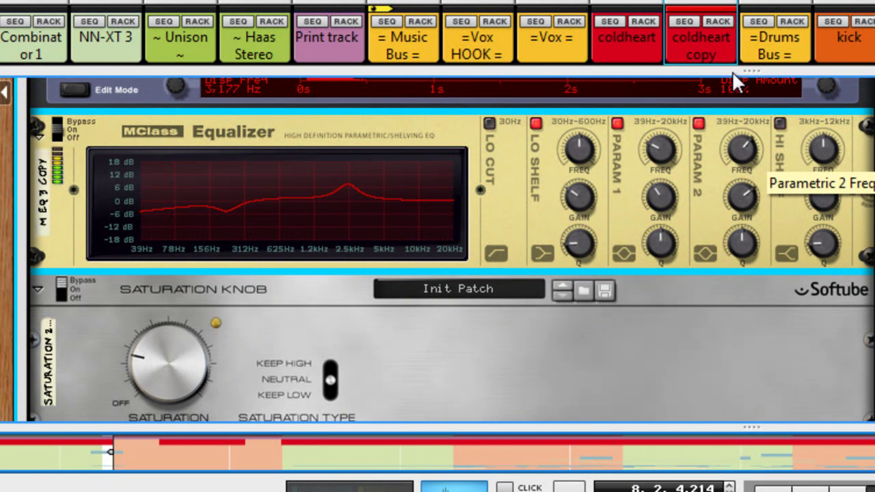
drag(750, 194, 803, 479)
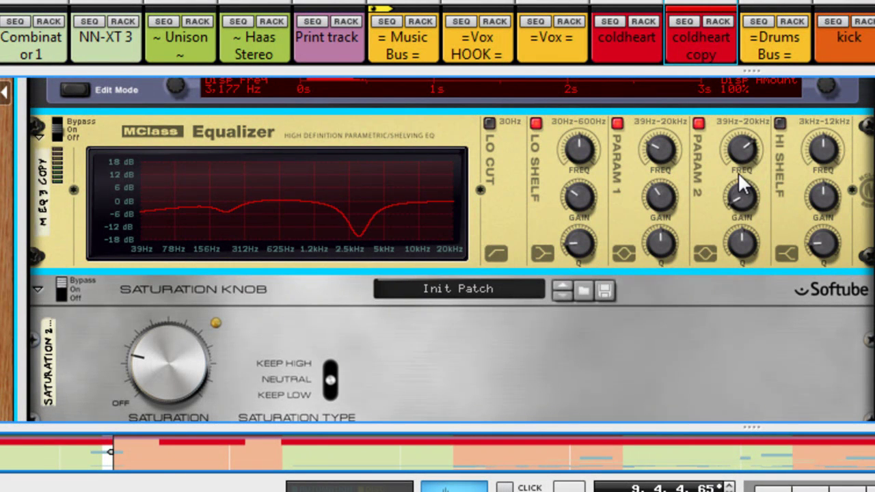
mouse_move(738, 172)
mouse_down()
mouse_move(739, 145)
mouse_move(745, 180)
mouse_up()
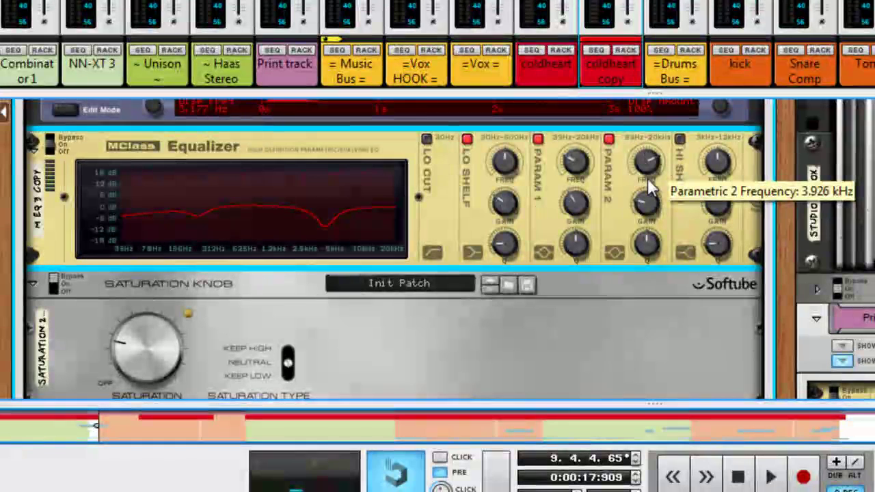
drag(651, 188, 648, 162)
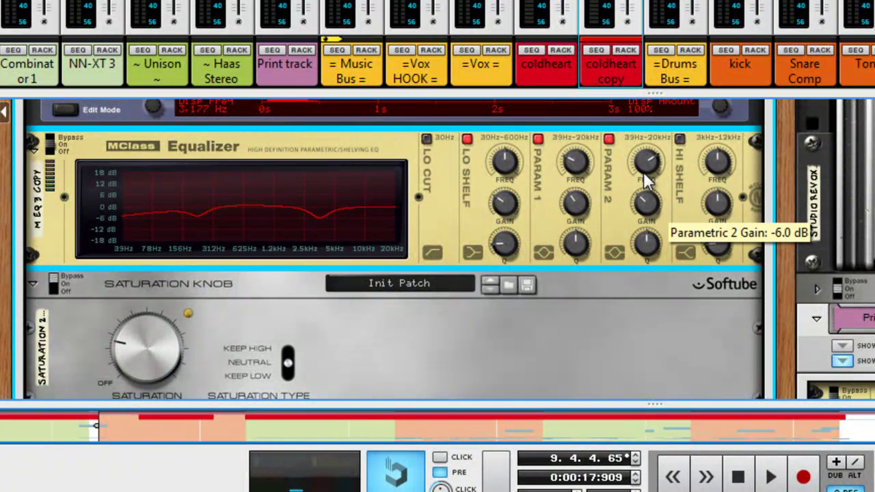
Resume playback and move the Param 2 cut slightly higher in frequency, toward 5 kHz, making it a little deeper
key(space)
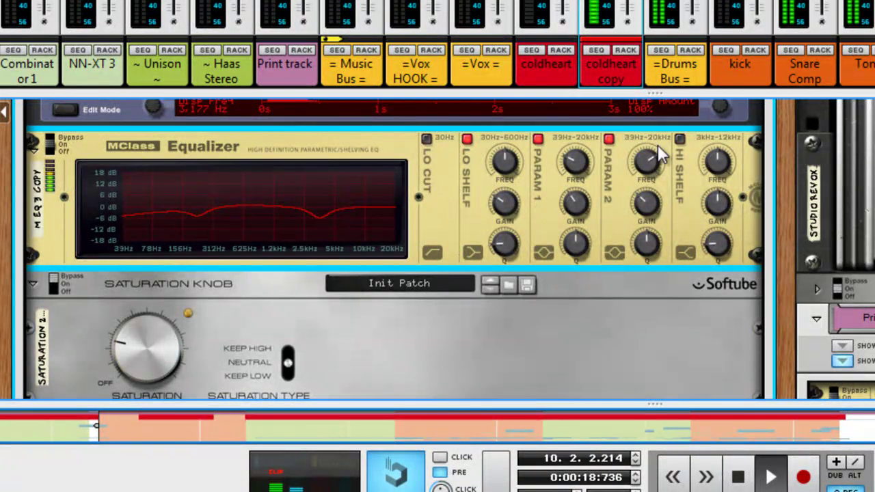
drag(659, 149, 644, 153)
drag(653, 203, 651, 212)
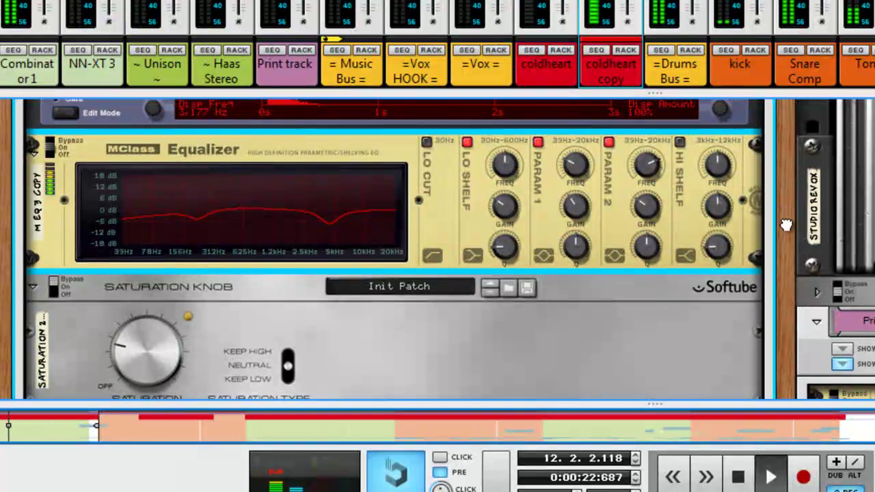
Raise the coldheart copy's RE-2A gain to about 75 and its peak reduction to nearly 70
scroll(787, 235, down, 3)
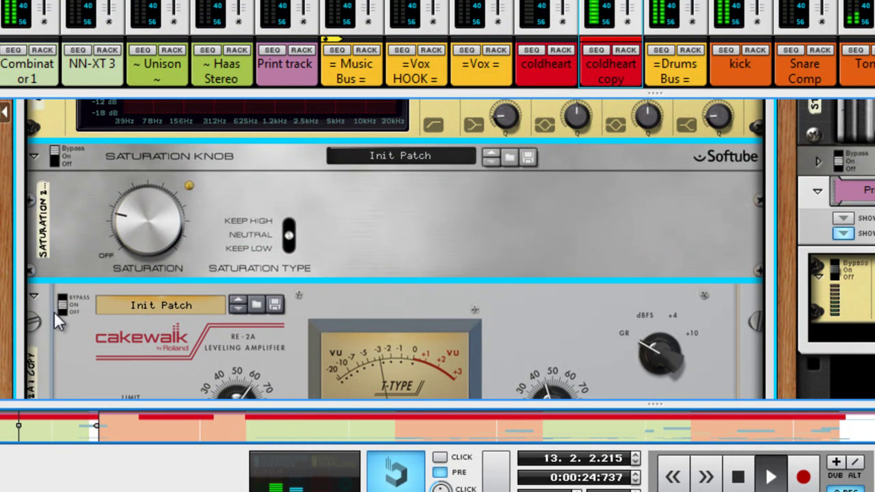
scroll(23, 175, down, 4)
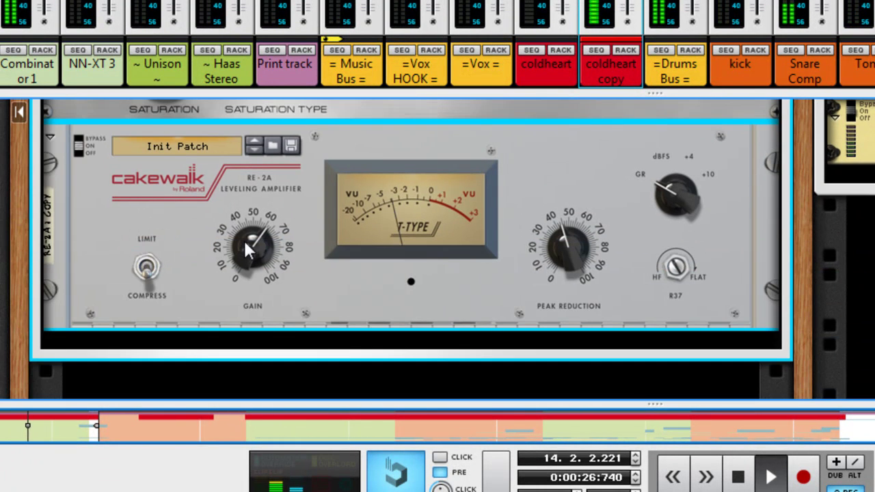
drag(243, 236, 238, 218)
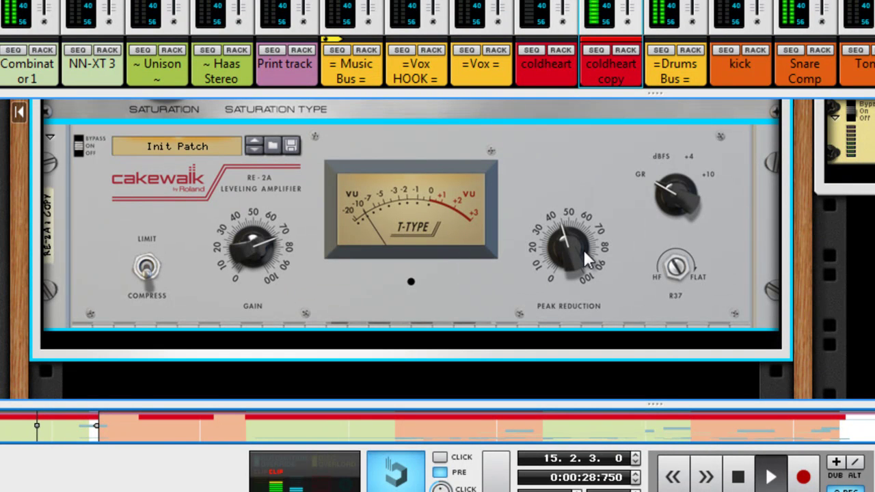
drag(581, 212, 450, 230)
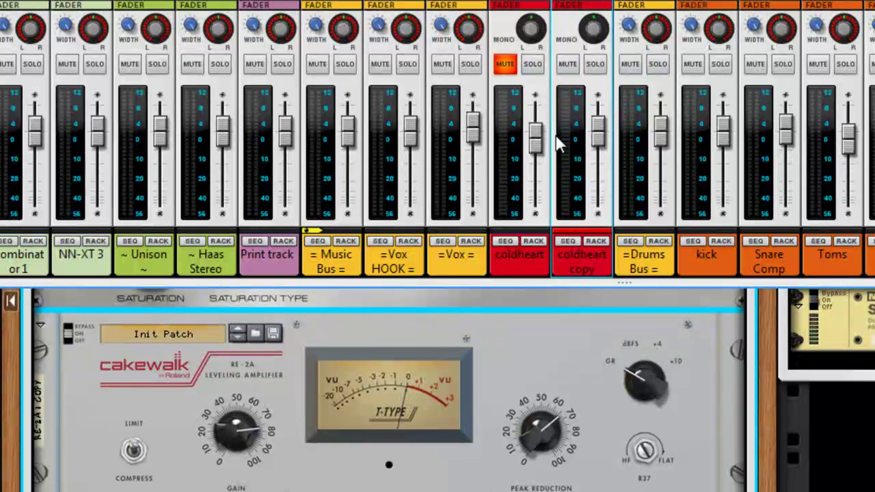
Lower the coldheart copy fader slightly and compare the copy and the coldheart channel using their solos during playback
click(597, 156)
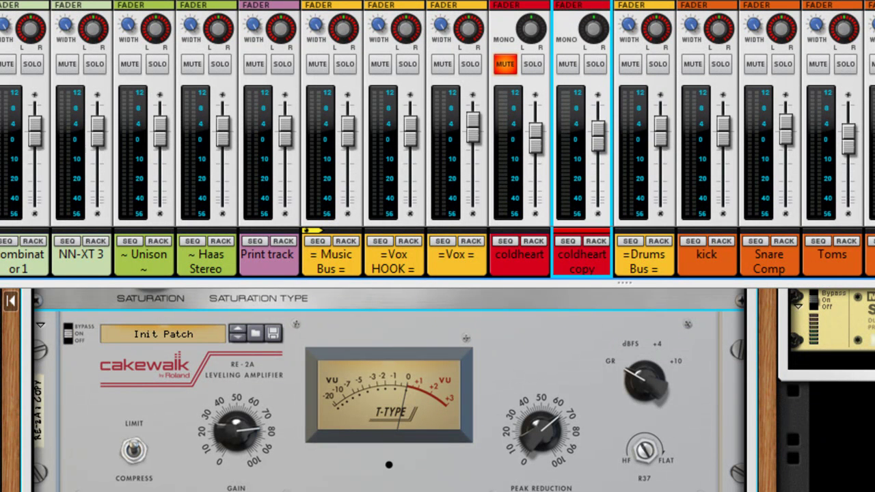
click(594, 64)
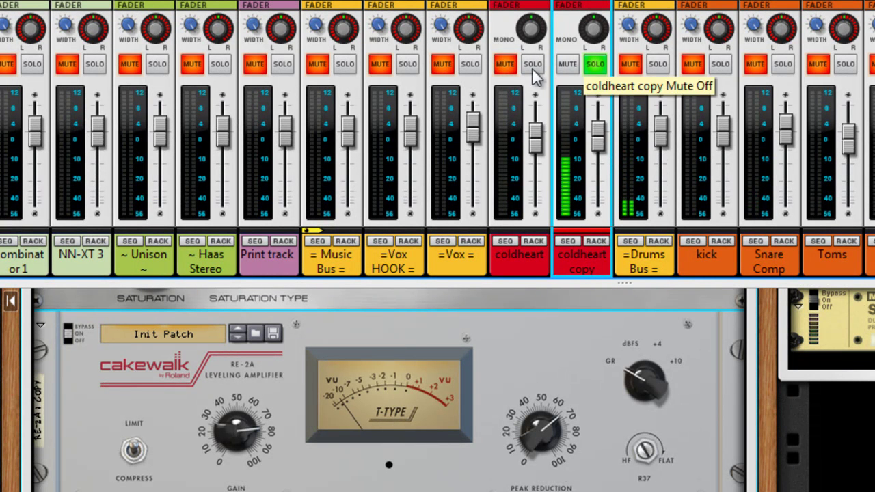
click(533, 64)
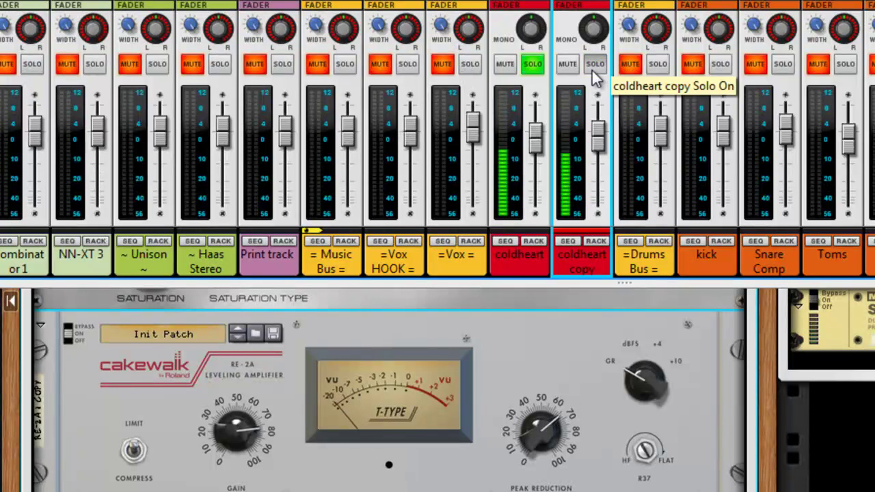
click(595, 64)
click(542, 64)
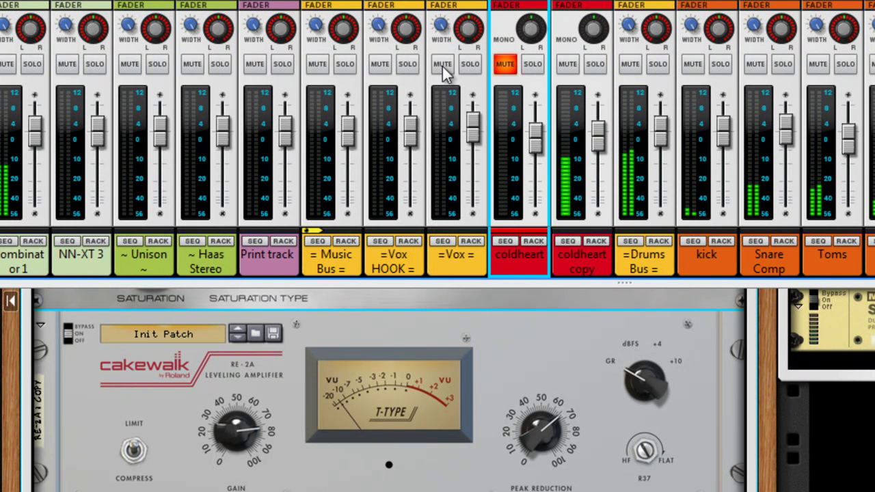
Check the =Vox HOOK=, coldheart and =Vox= channels by soloing them during playback, and clear all the solos
click(408, 63)
click(532, 63)
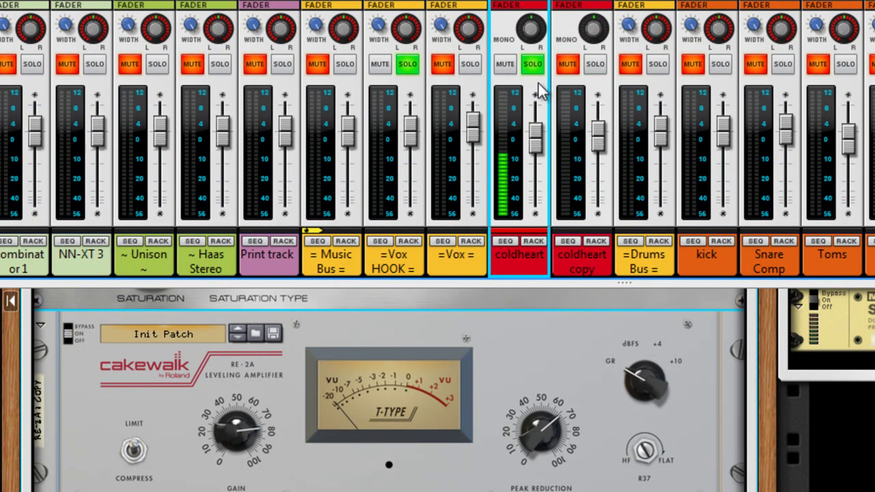
click(533, 63)
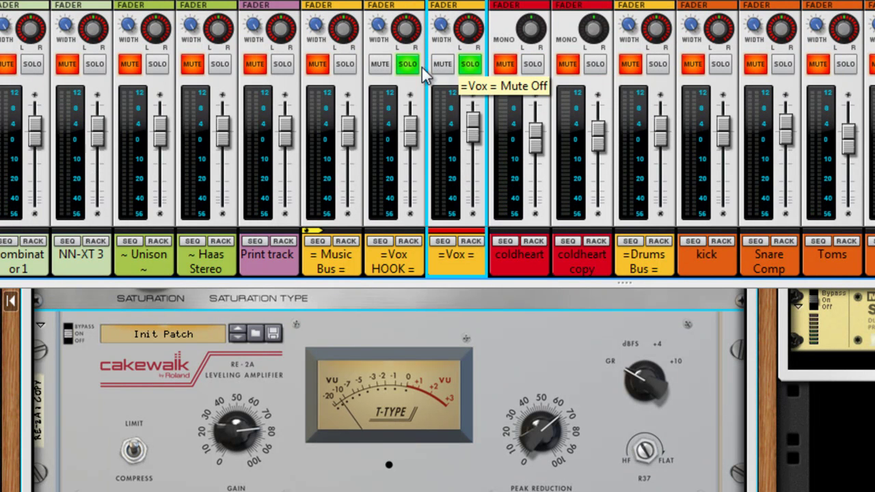
click(407, 63)
click(469, 64)
click(469, 64)
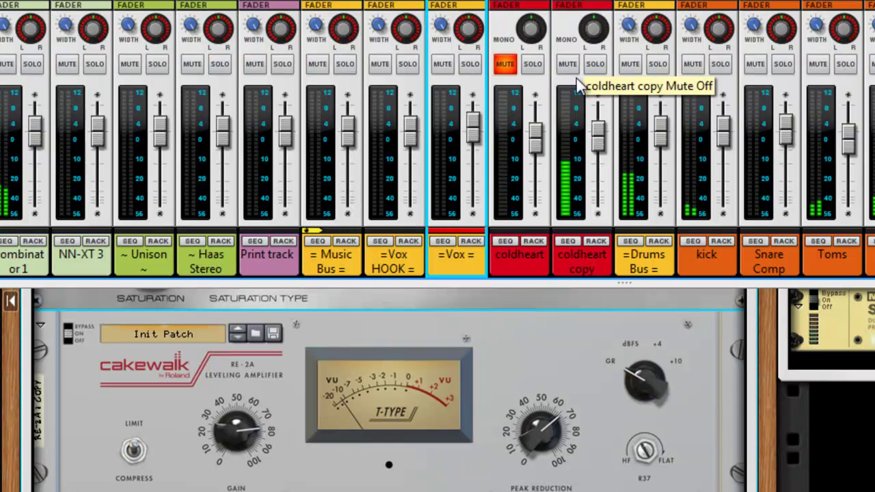
Unmute the coldheart channel and mute the coldheart copy to hear the first track alone in the mix
click(506, 64)
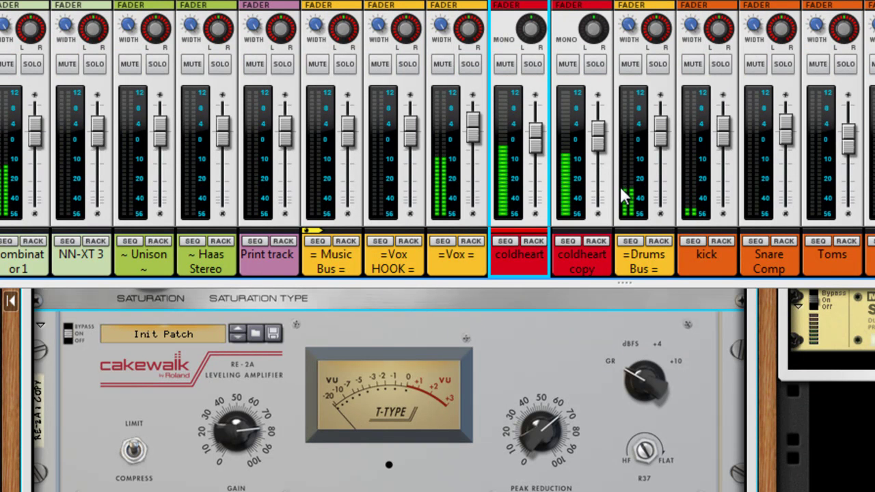
click(568, 65)
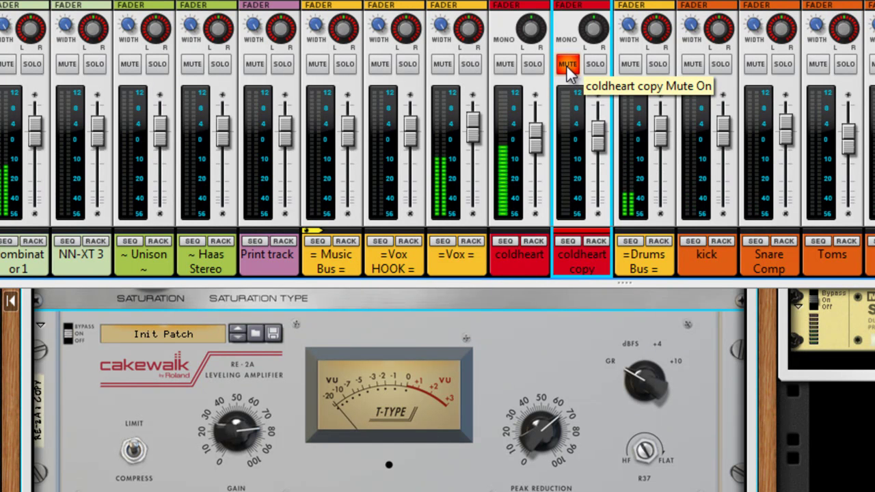
Hear the coldheart copy with the first coldheart track muted, lower the copy's fader, and unmute coldheart to blend both
click(567, 66)
click(506, 64)
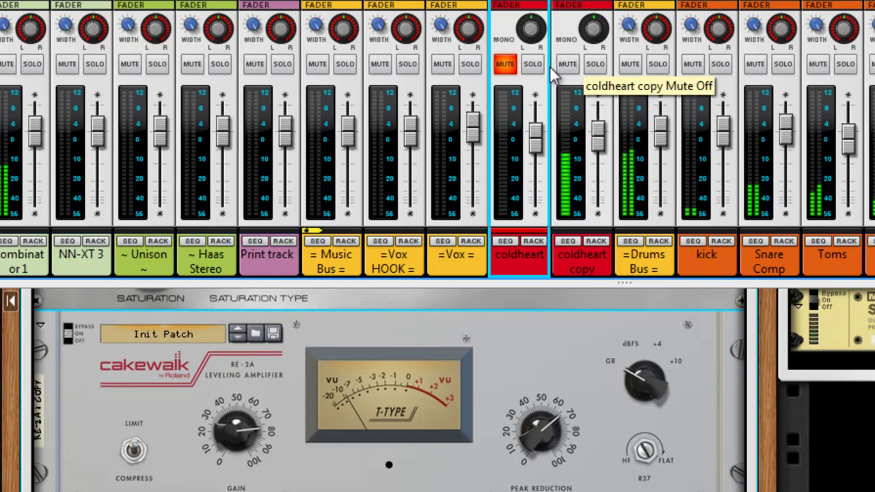
mouse_move(597, 142)
mouse_down()
mouse_move(596, 175)
mouse_move(597, 153)
mouse_up()
click(505, 63)
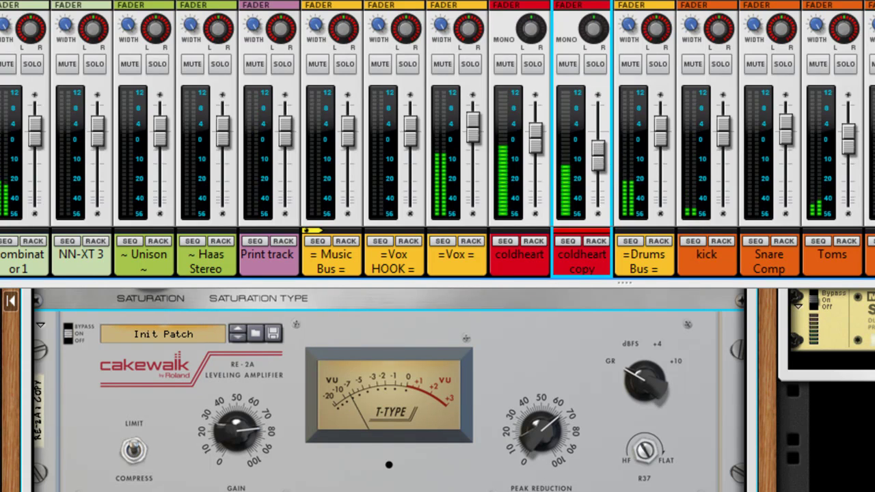
Raise the coldheart copy's high-pass filter frequency to 158.8 Hz
scroll(437, 116, up, 10)
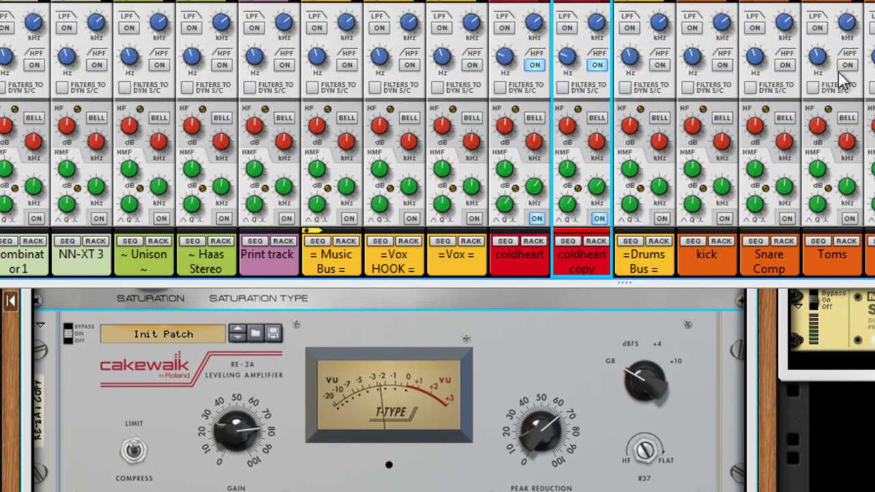
drag(567, 58, 557, 38)
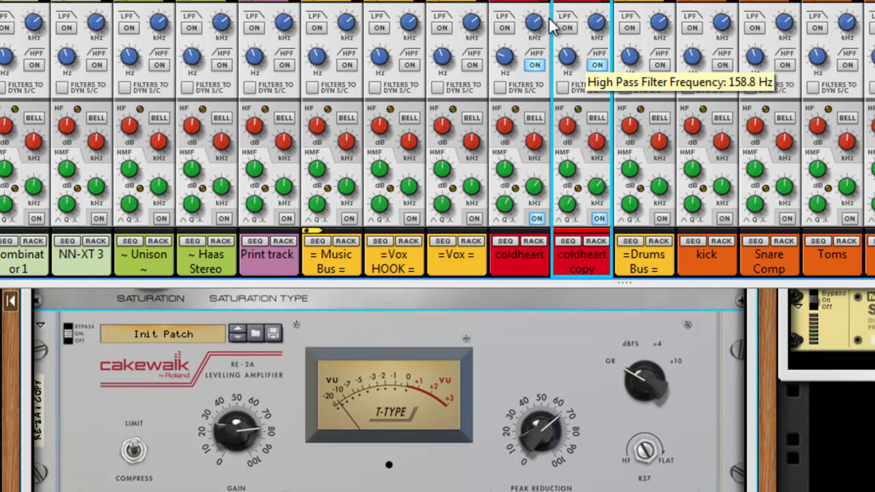
scroll(752, 28, down, 10)
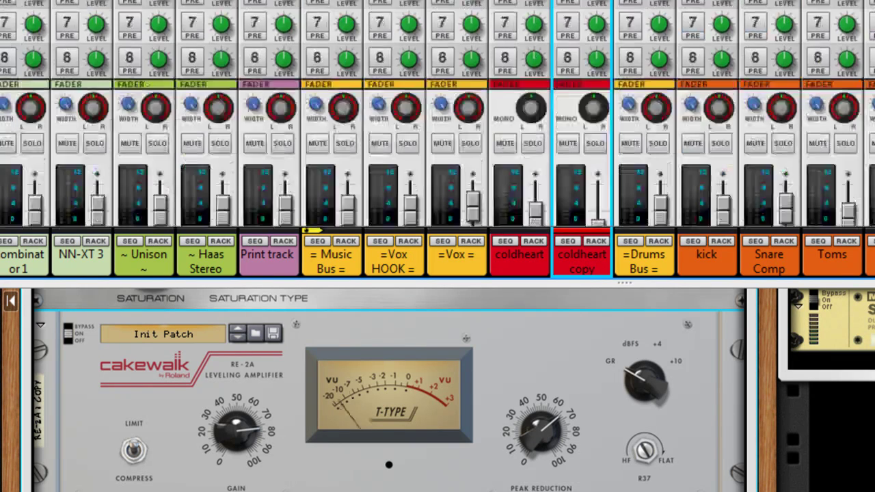
scroll(752, 116, down, 4)
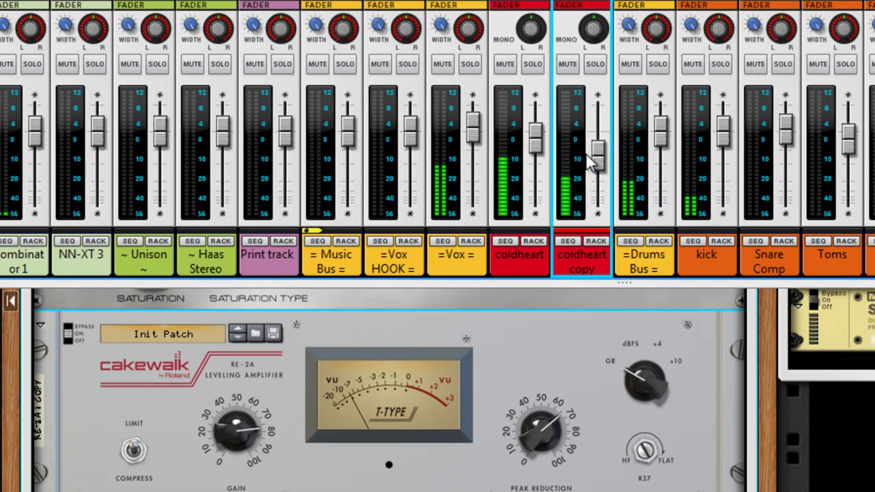
drag(593, 162, 611, 195)
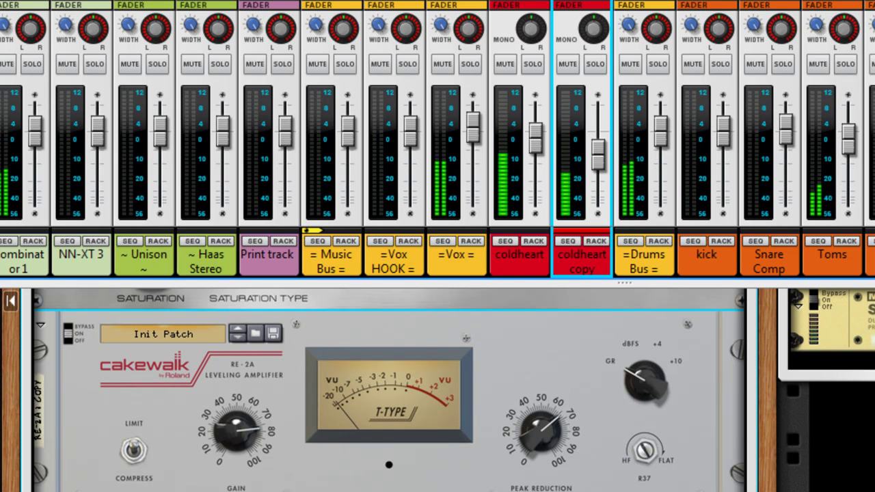
Add an MClass Stereo Imager after the RE-2A in the coldheart copy's insert effects
click(596, 240)
right_click(466, 338)
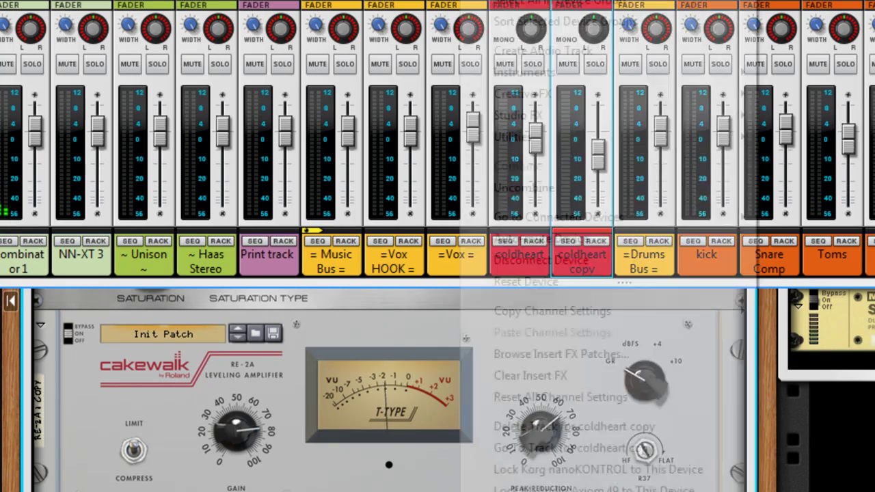
mouse_move(639, 126)
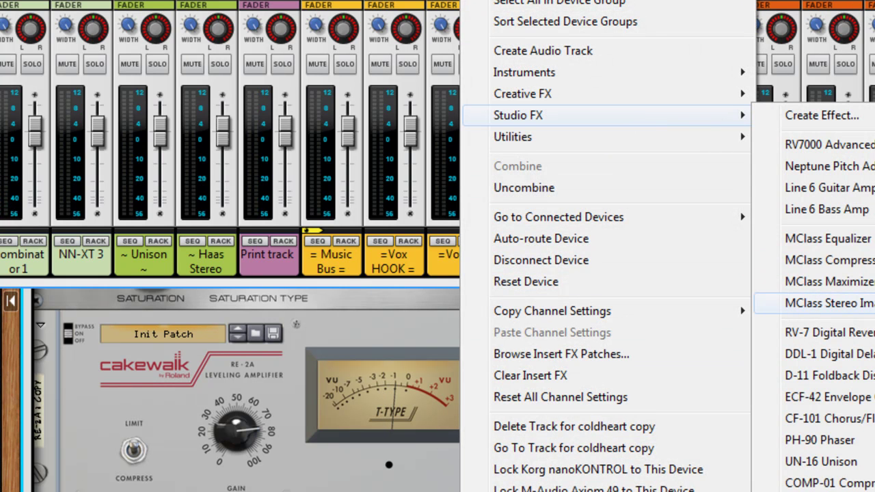
click(829, 303)
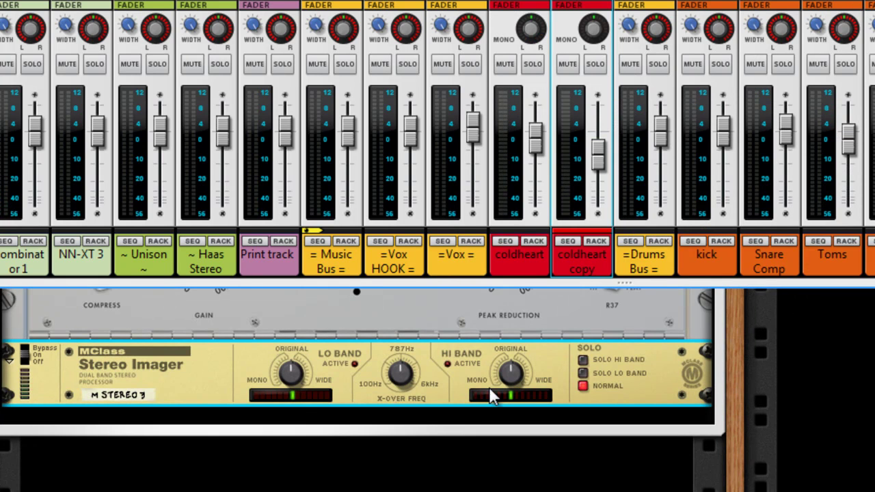
Narrow the Stereo Imager's low band toward mono and widen its high band
drag(289, 373, 288, 453)
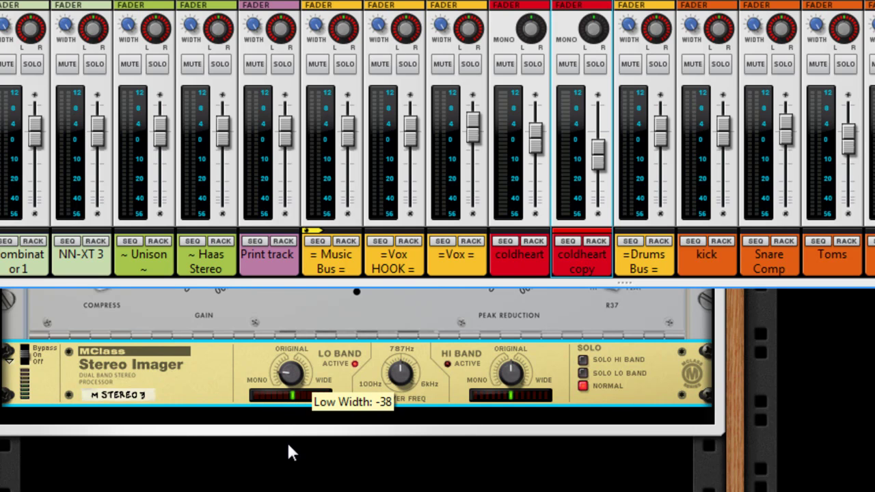
drag(515, 373, 509, 318)
drag(731, 389, 733, 410)
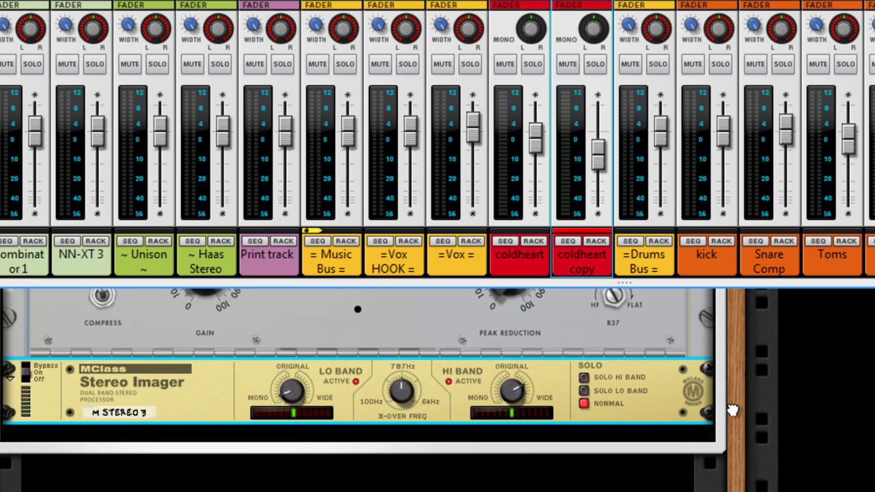
Add a Scream 4 distortion unit below the Stereo Imager in the coldheart copy's insert effects
right_click(527, 440)
mouse_move(801, 274)
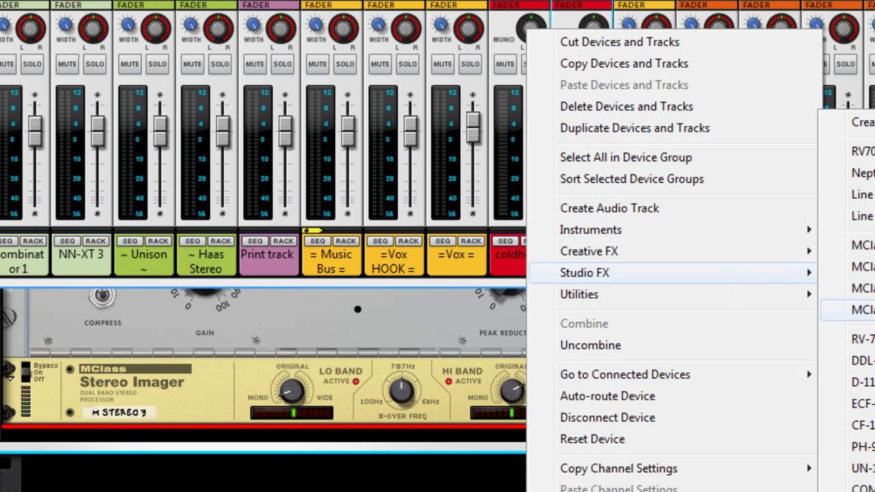
mouse_move(795, 259)
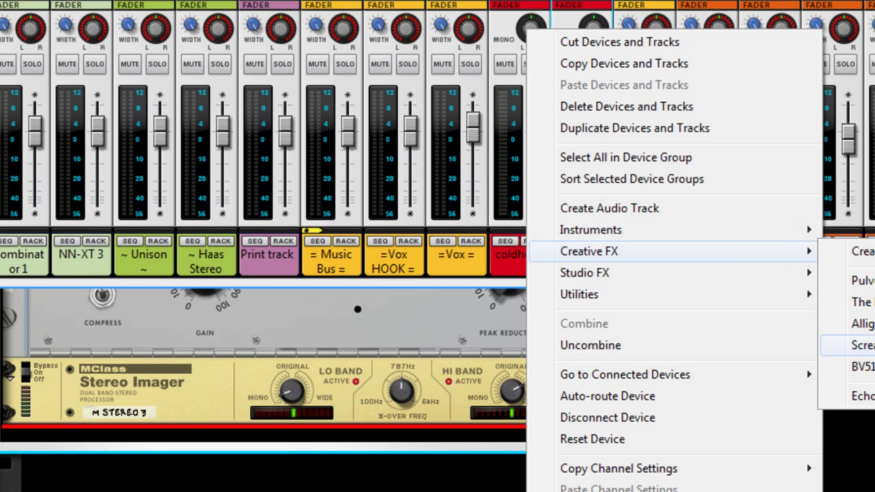
click(855, 345)
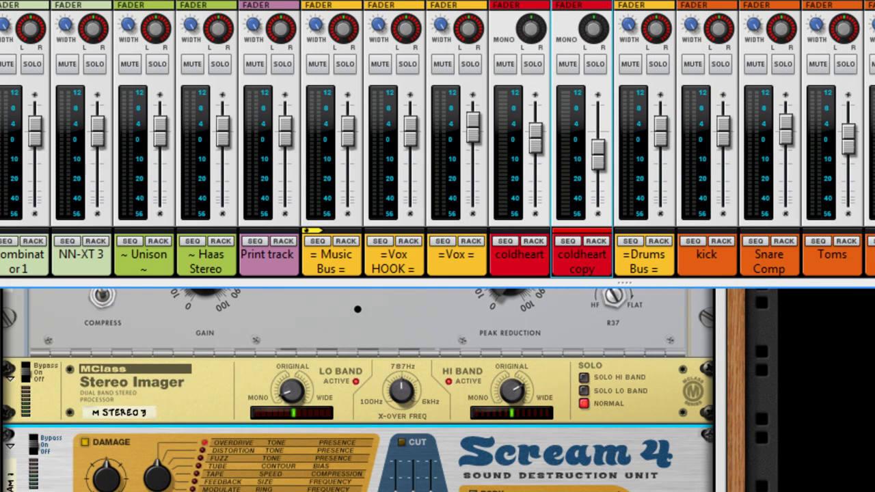
While playing the coldheart copy soloed, shape Scream 4 with Tape damage, P2 at 76, Cut enabled with reduced lows, and Body resonance at 98
key(space)
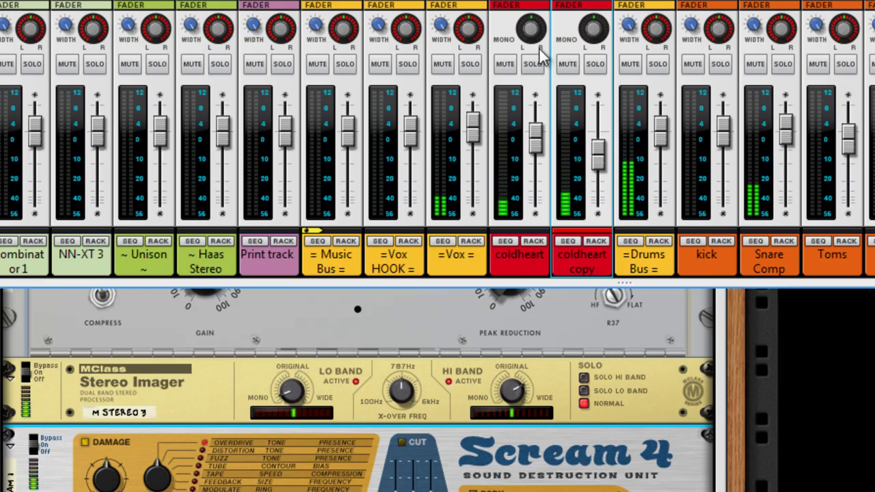
click(587, 60)
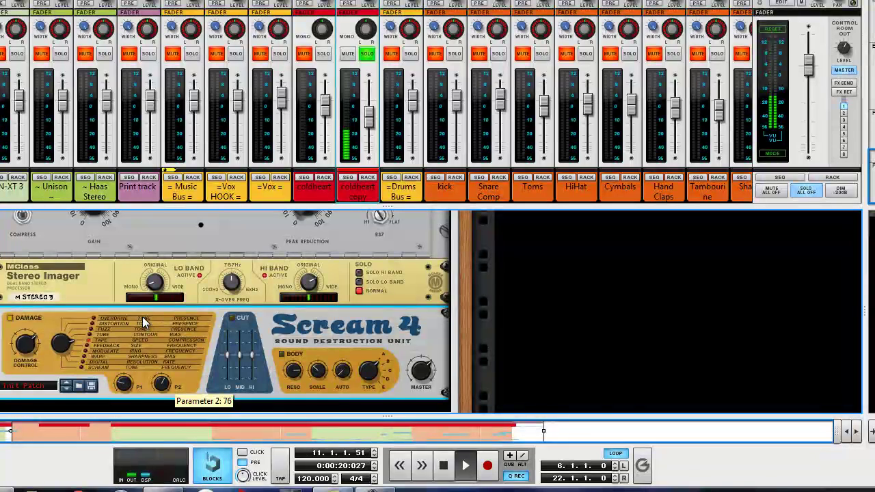
click(232, 318)
drag(228, 355, 297, 376)
click(281, 355)
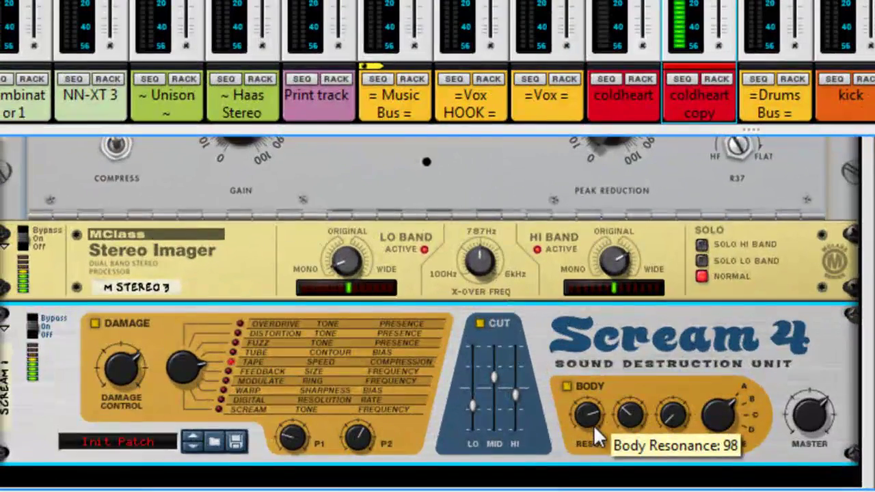
drag(593, 428, 596, 430)
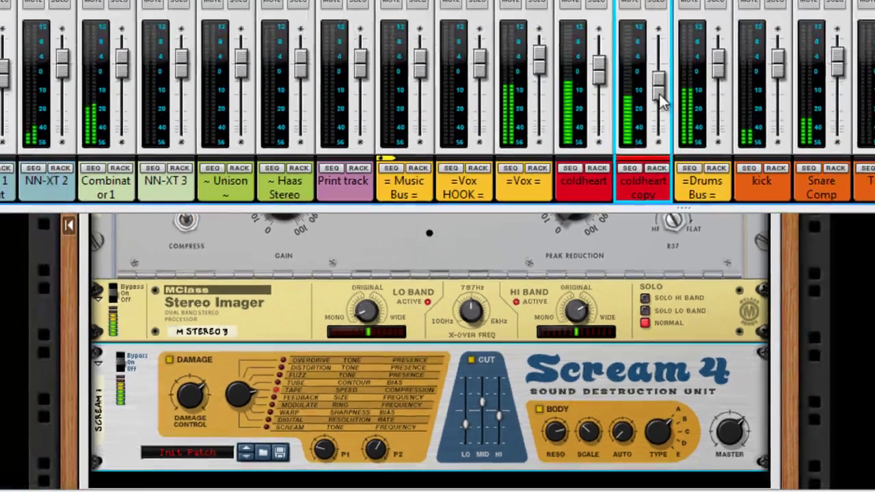
Pull the coldheart copy's fader down to silence for comparison in the mix and bring it back up to -15.17 dB
drag(719, 2, 719, 109)
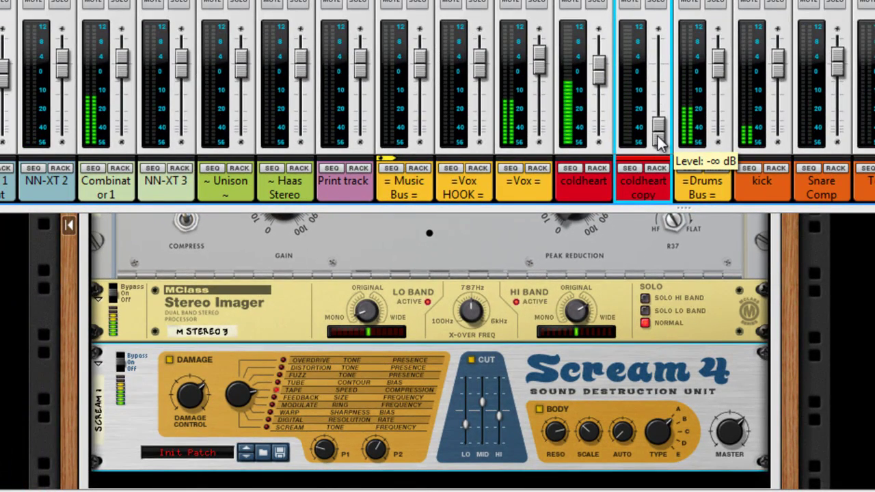
drag(661, 135, 658, 88)
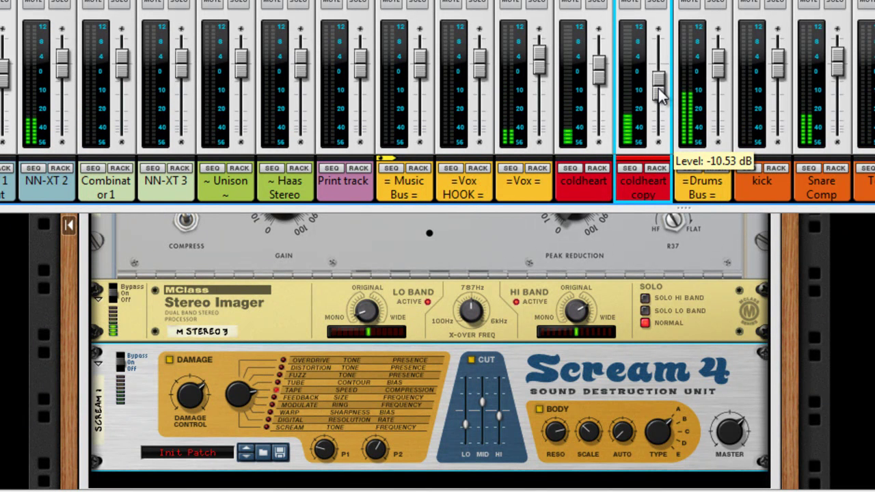
drag(657, 91, 662, 99)
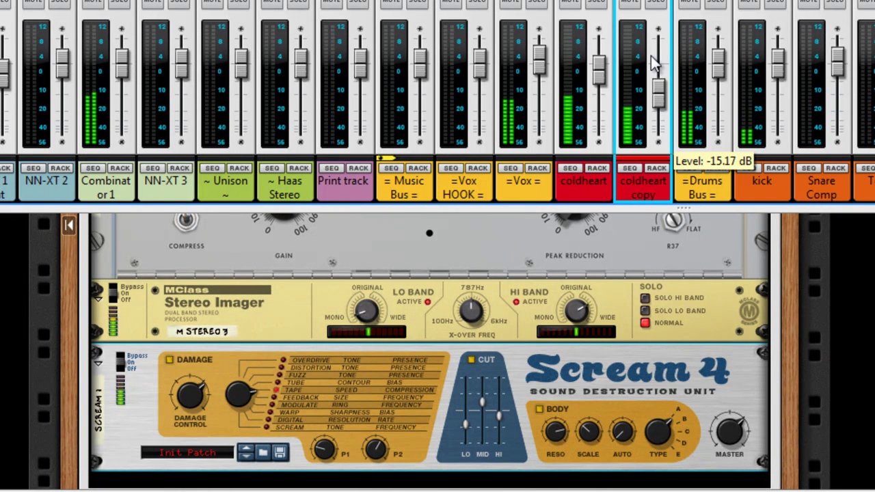
click(631, 3)
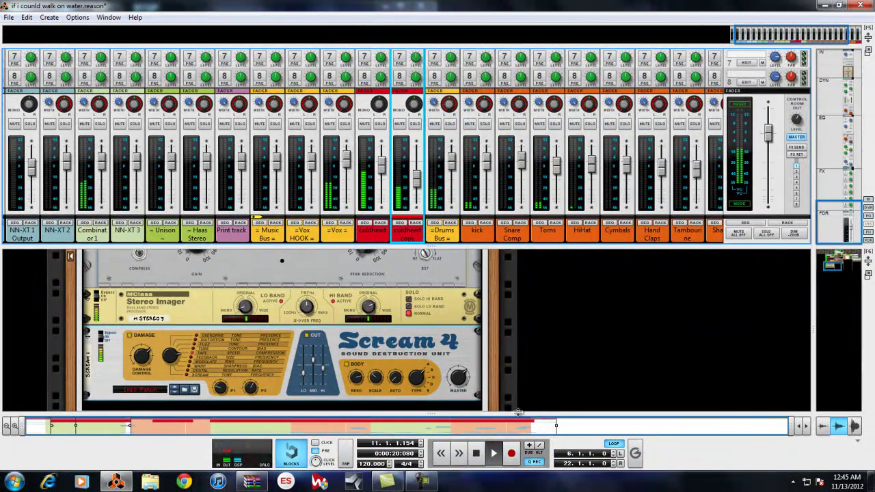
Adjust the coldheart copy's high-frequency EQ gain and raise that band's frequency
drag(848, 200, 848, 133)
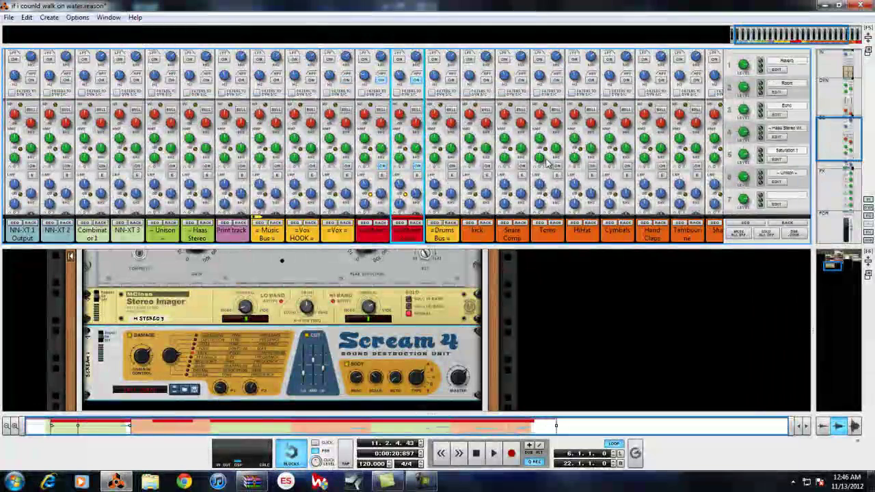
mouse_move(418, 124)
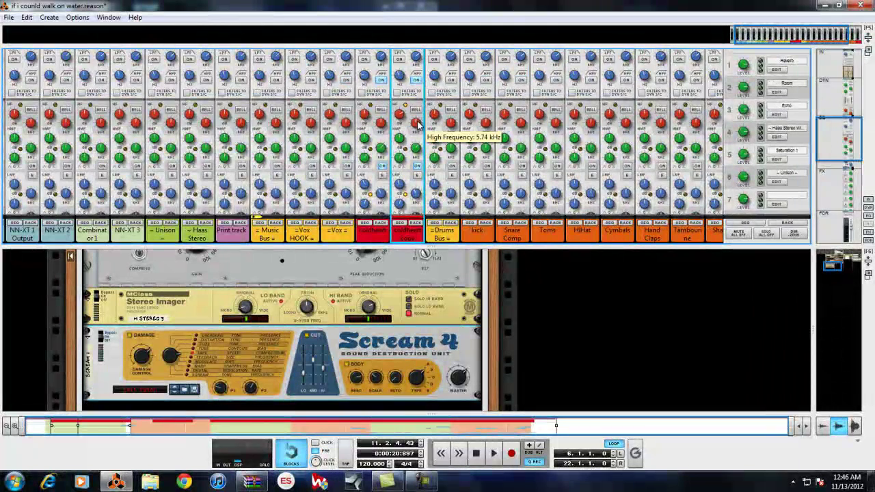
drag(413, 109, 409, 92)
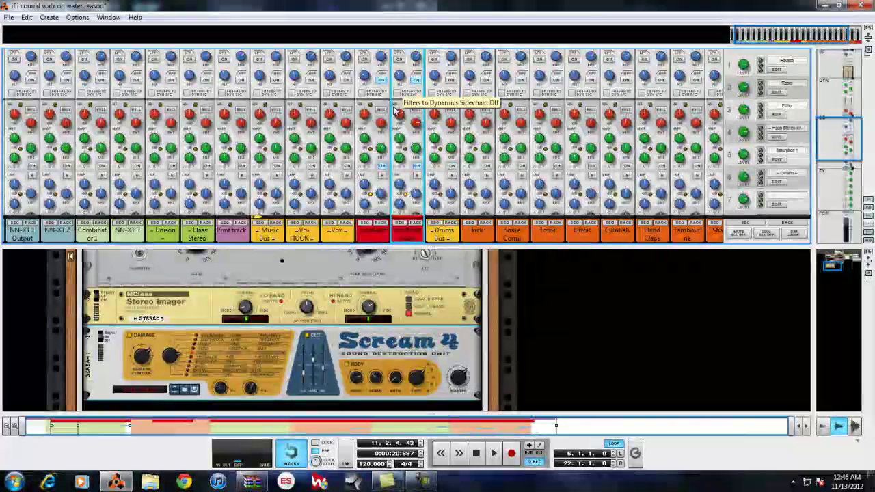
mouse_move(400, 116)
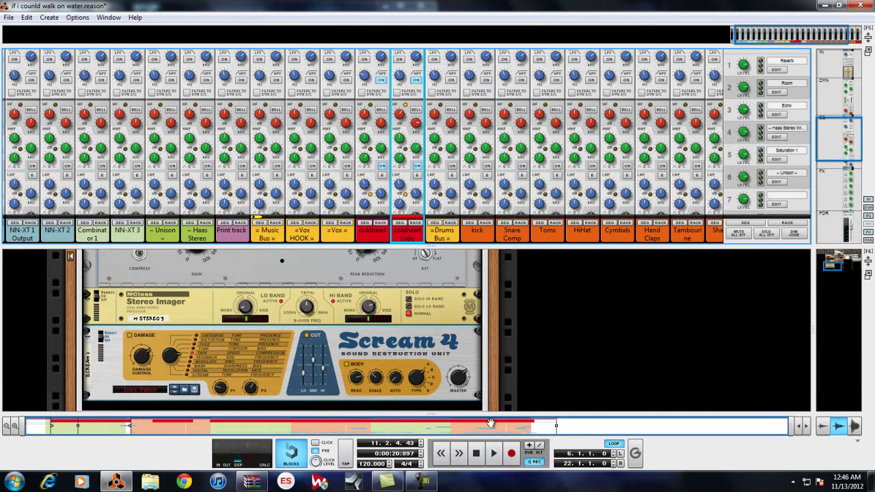
Play the mix, toggle the coldheart copy's mute to compare, and raise its fader to -8.00 dB
key(space)
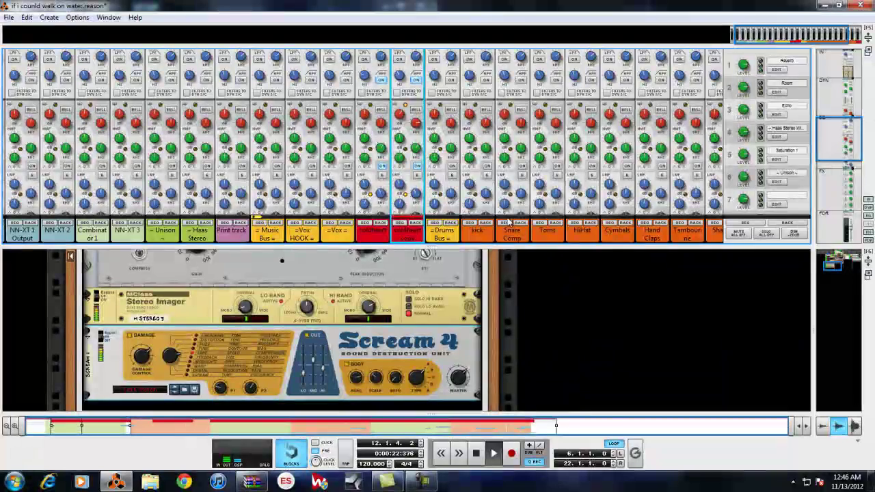
drag(839, 149, 834, 283)
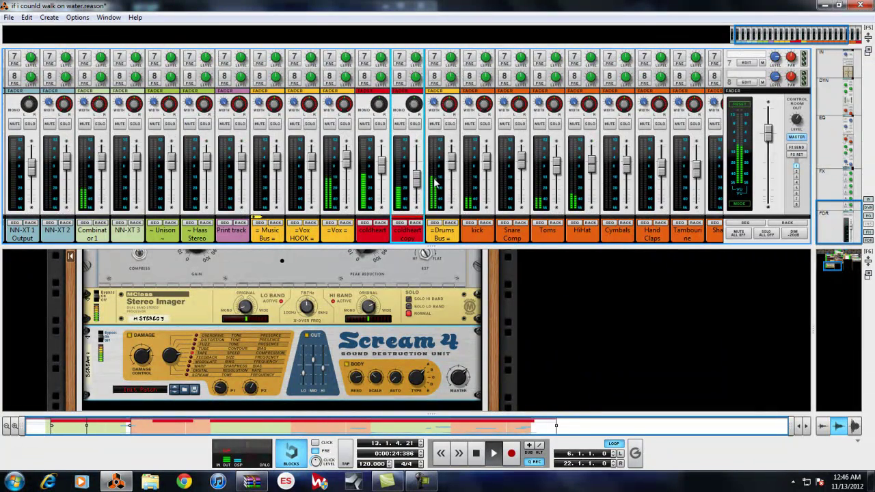
click(400, 124)
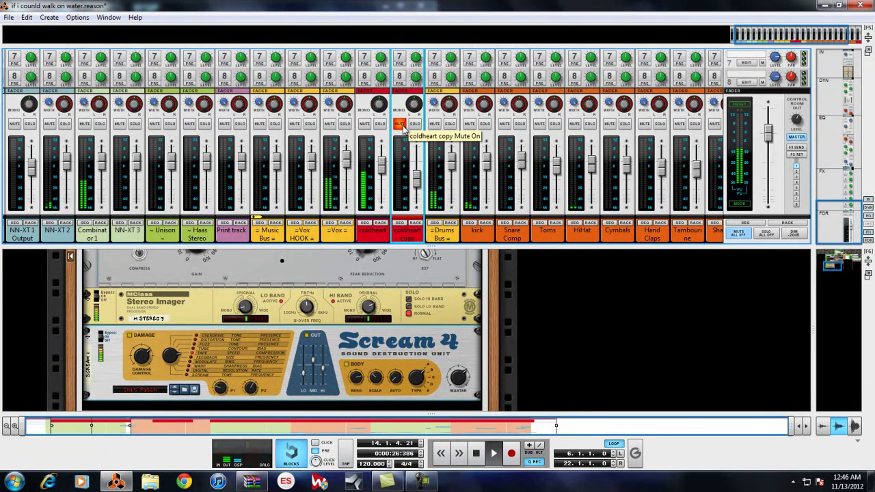
click(400, 124)
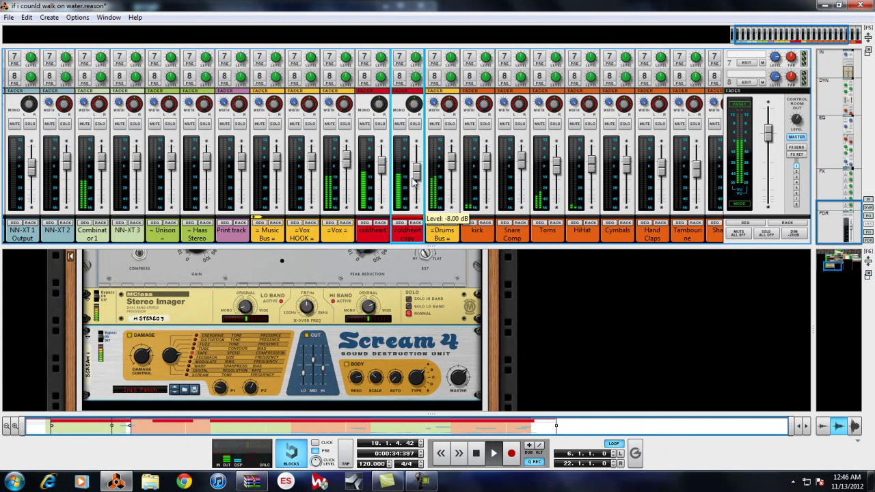
click(401, 124)
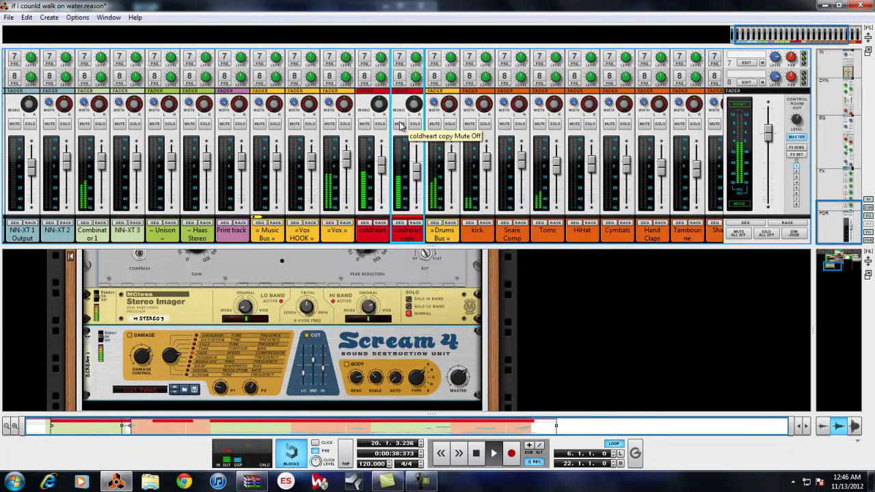
scroll(601, 137, up, 5)
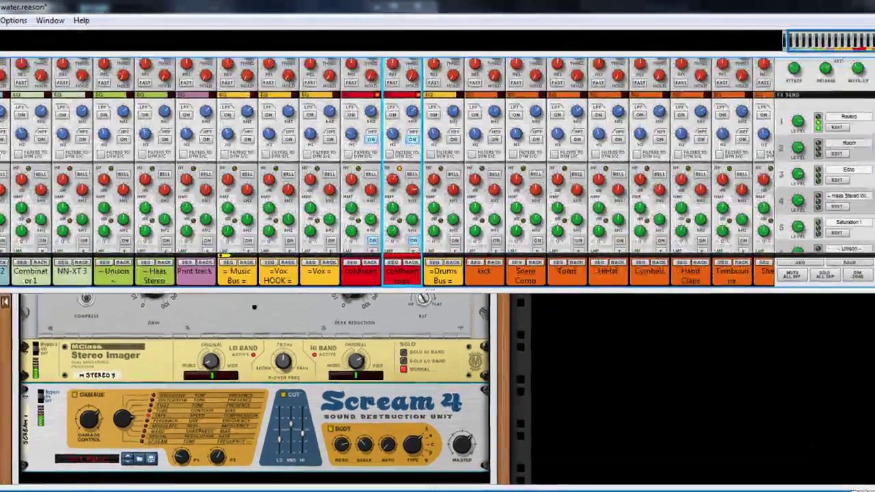
scroll(403, 160, down, 3)
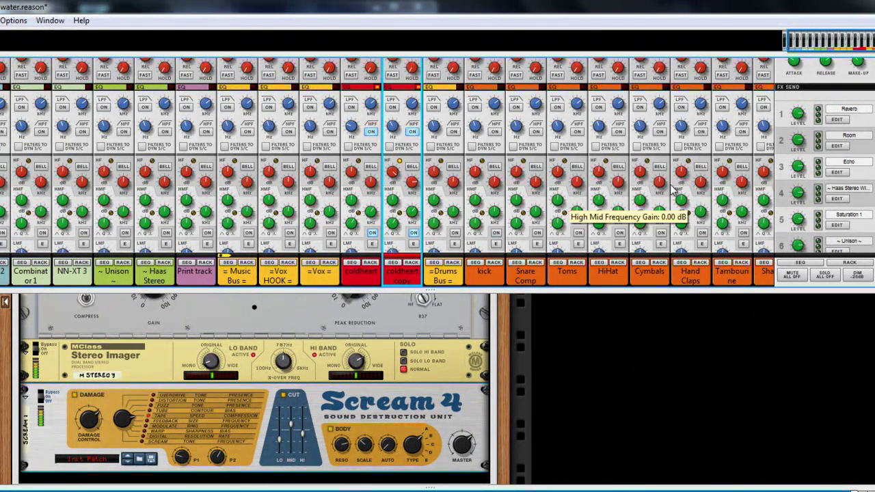
scroll(567, 215, down, 6)
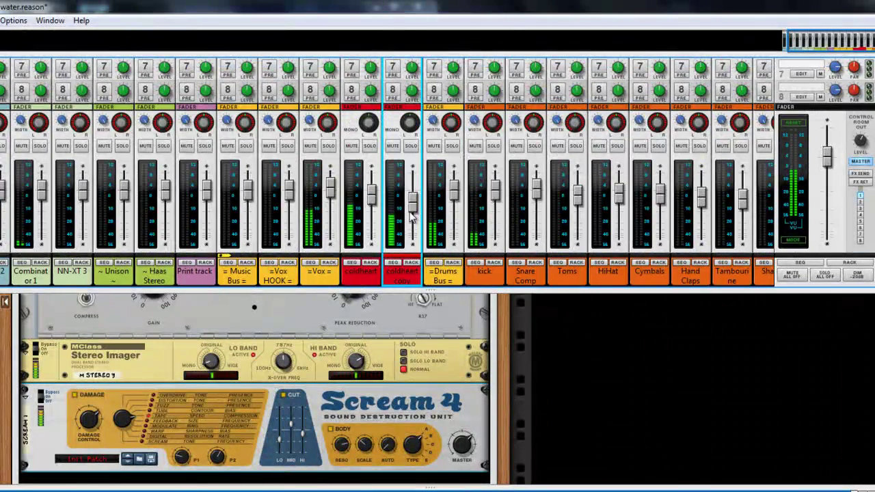
Raise the coldheart copy's fader slightly, then toggle its mute to compare the mix and leave it muted
mouse_move(412, 207)
mouse_down()
mouse_move(412, 250)
mouse_move(412, 197)
mouse_up()
click(393, 145)
click(392, 146)
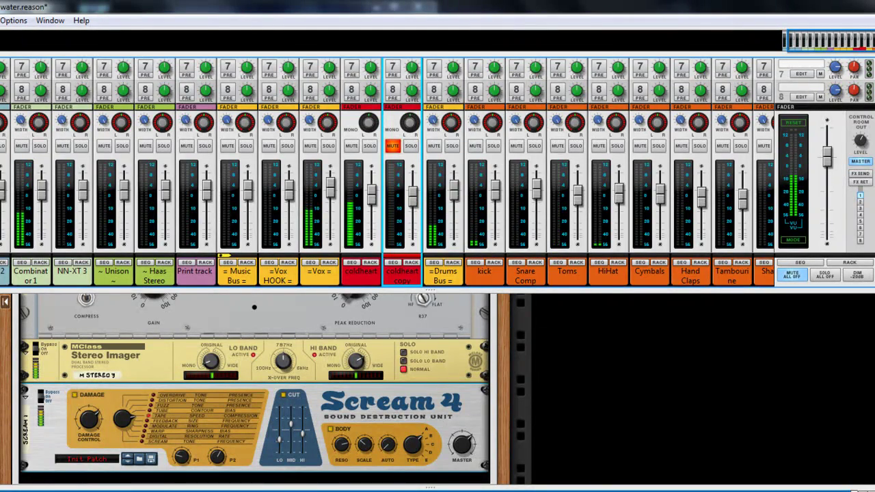
scroll(438, 156, up, 5)
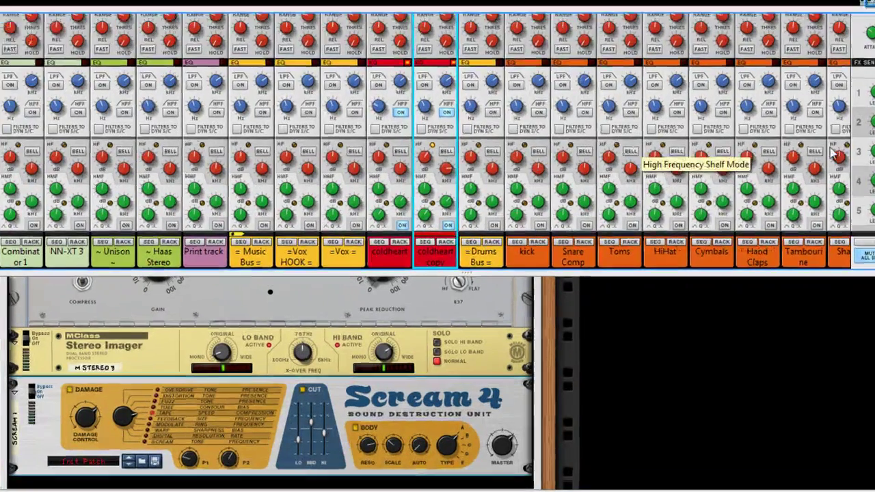
scroll(438, 151, down, 5)
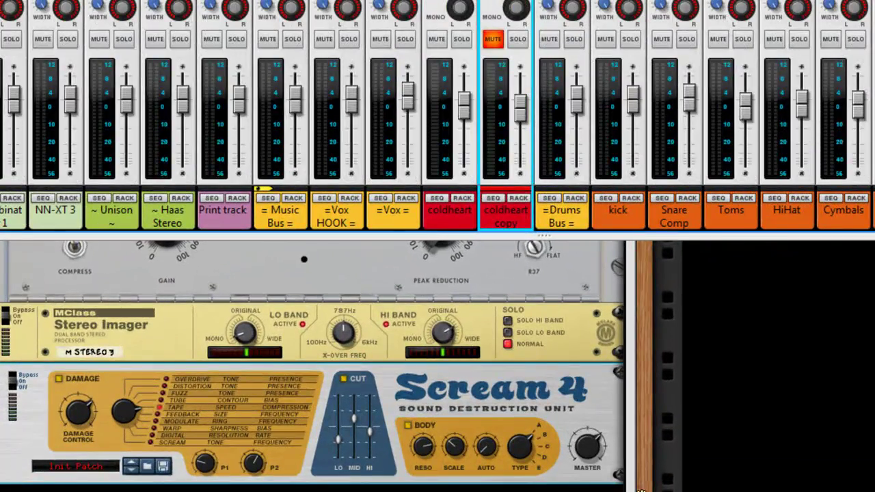
Show the sequencer, select the first clip on the coldheart copy track and set its transpose to -3.00
key(F7)
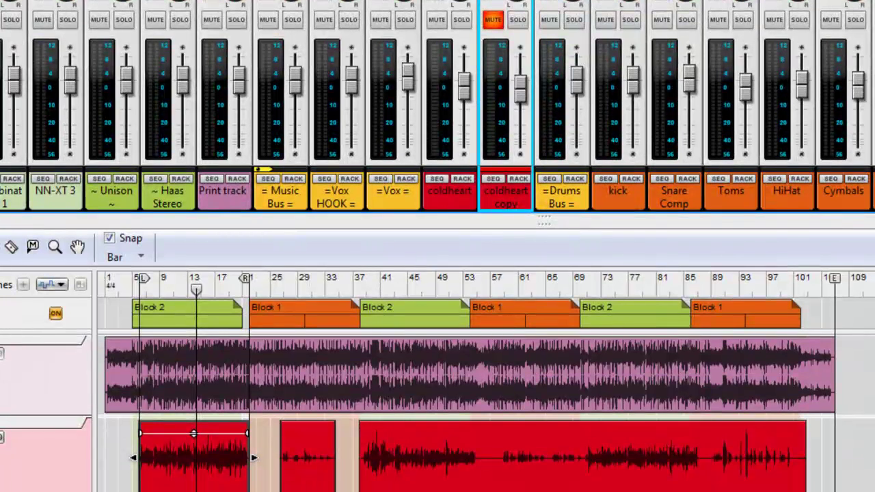
key(F10)
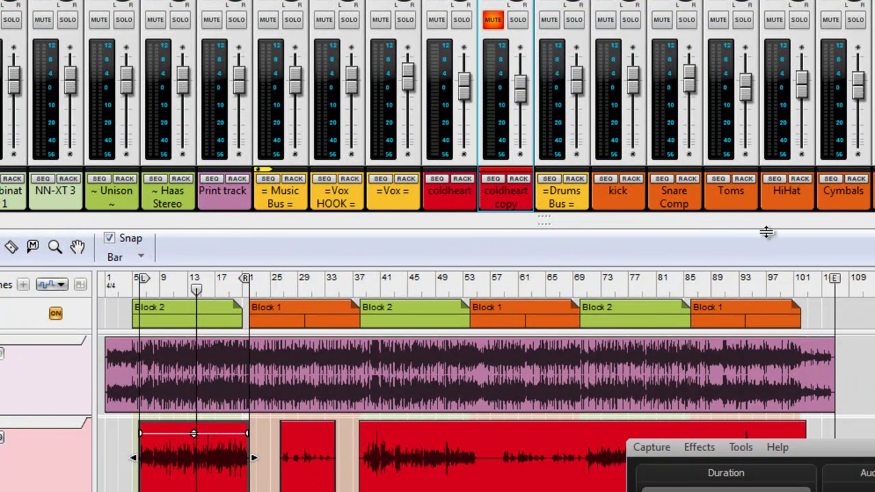
click(547, 217)
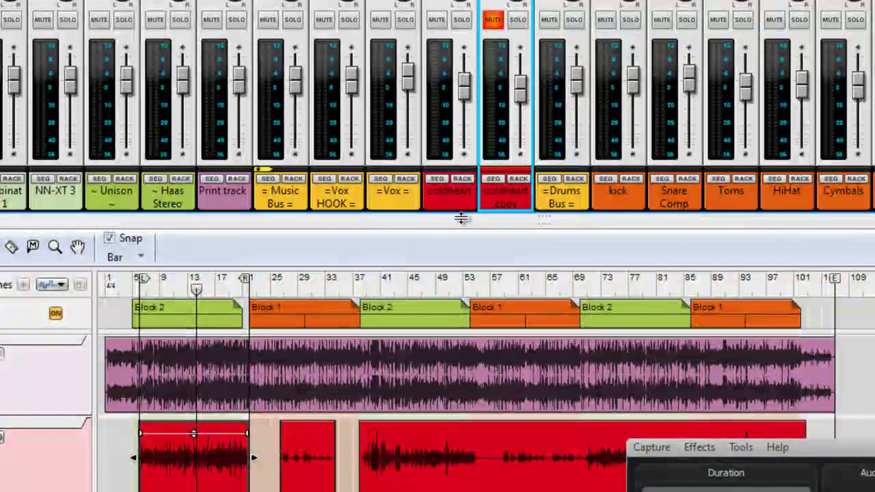
scroll(193, 434, down, 2)
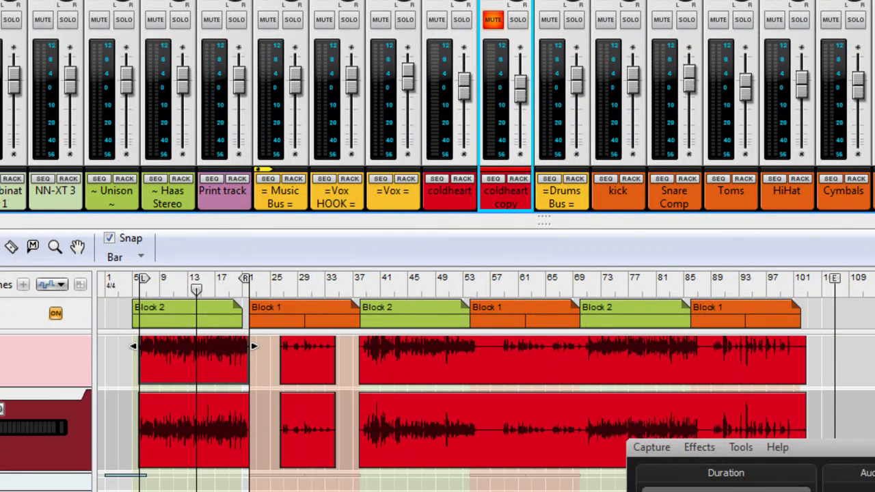
click(166, 426)
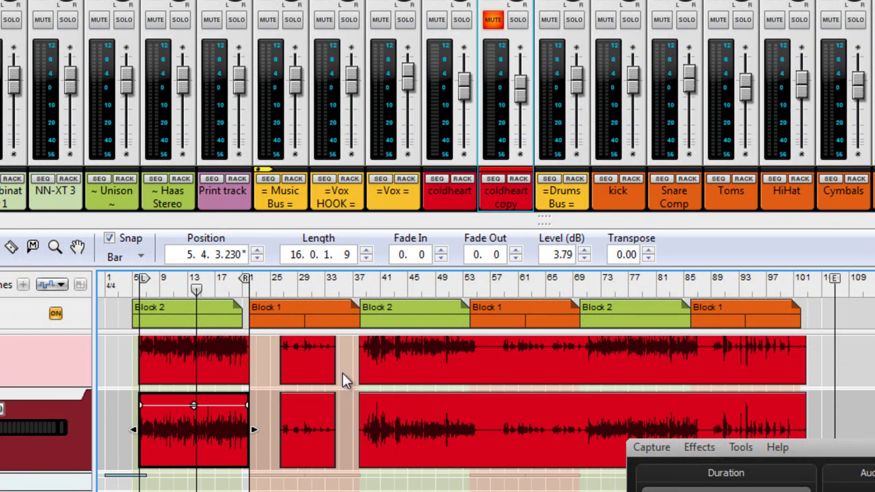
click(647, 251)
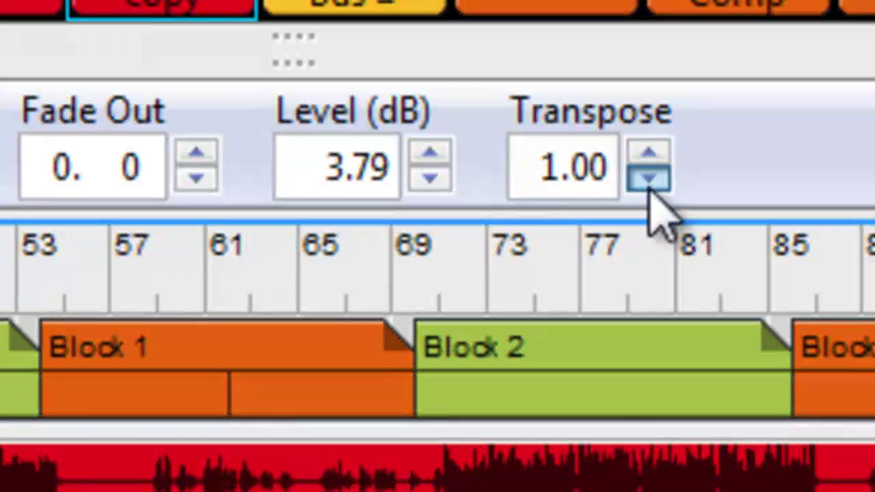
click(649, 259)
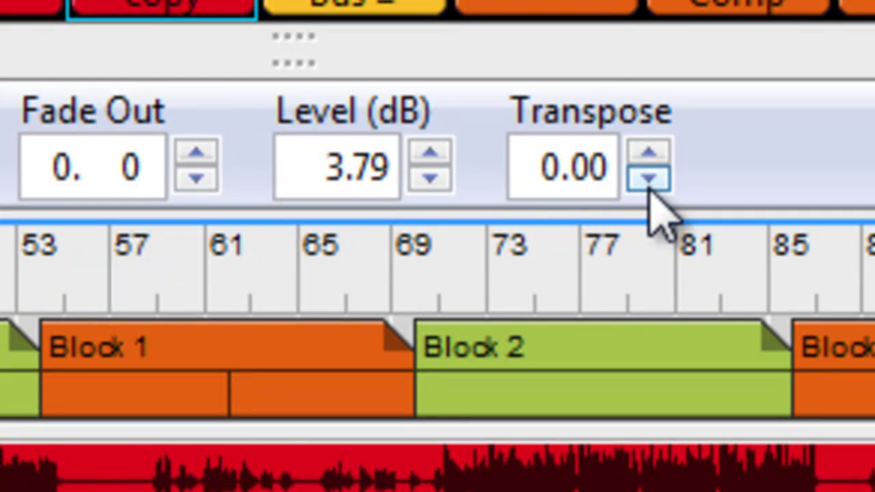
double_click(648, 179)
click(648, 179)
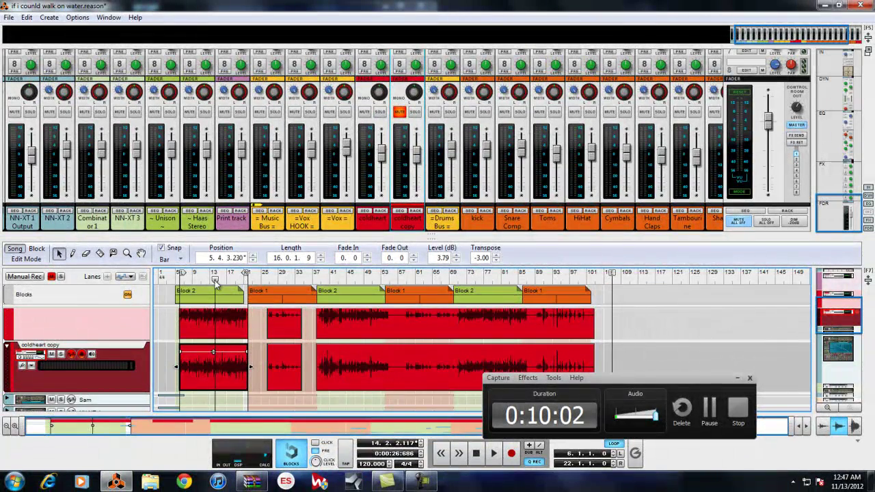
Play the mix from bar 6 with the coldheart copy unmuted, briefly muting the original coldheart channel to compare
click(181, 274)
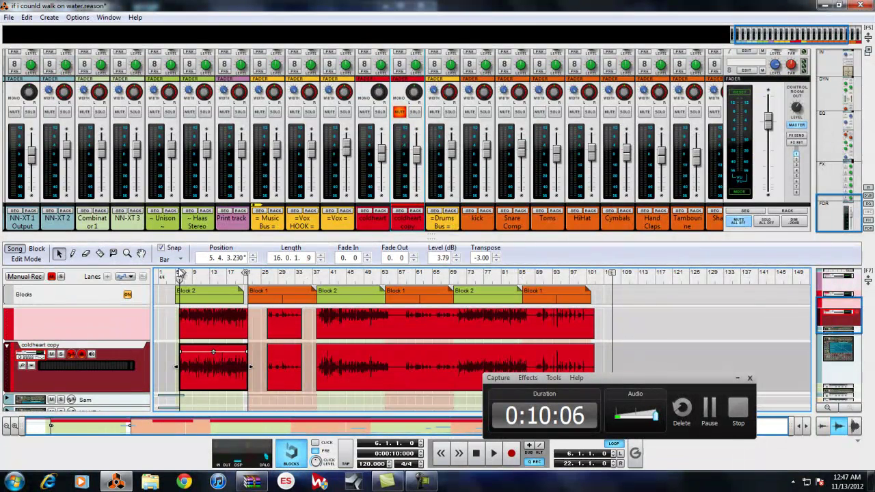
click(400, 112)
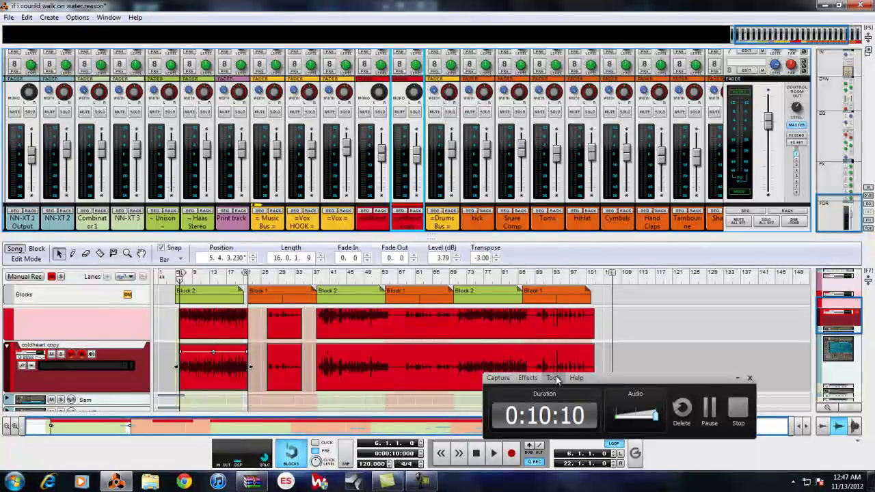
click(493, 456)
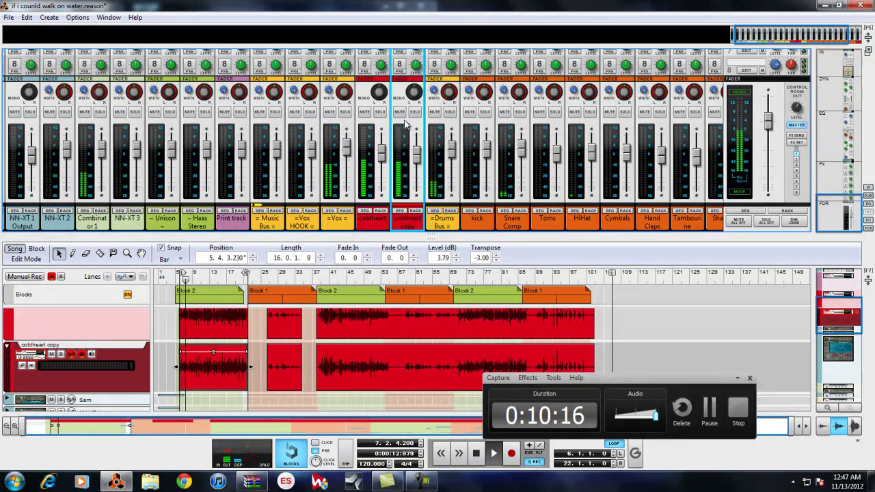
click(365, 112)
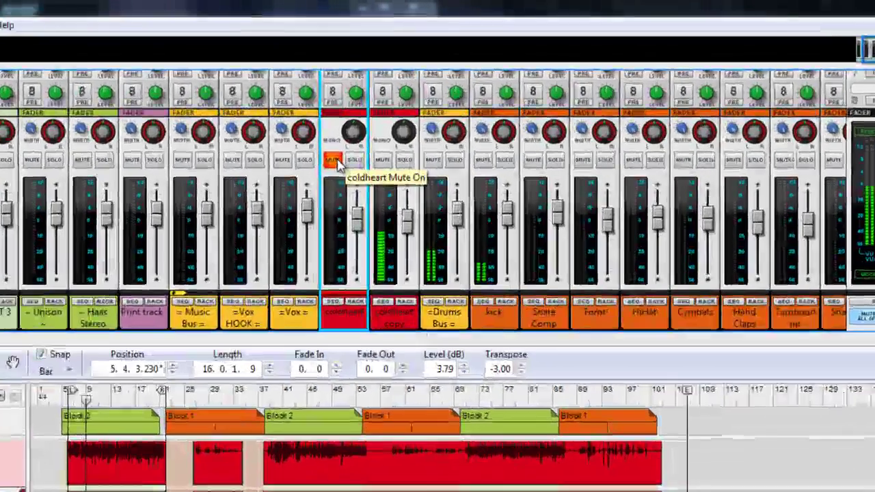
click(359, 121)
Lower the coldheart copy's fader to -9.49 dB, toggle its mute to compare, and leave it muted
drag(415, 151, 416, 171)
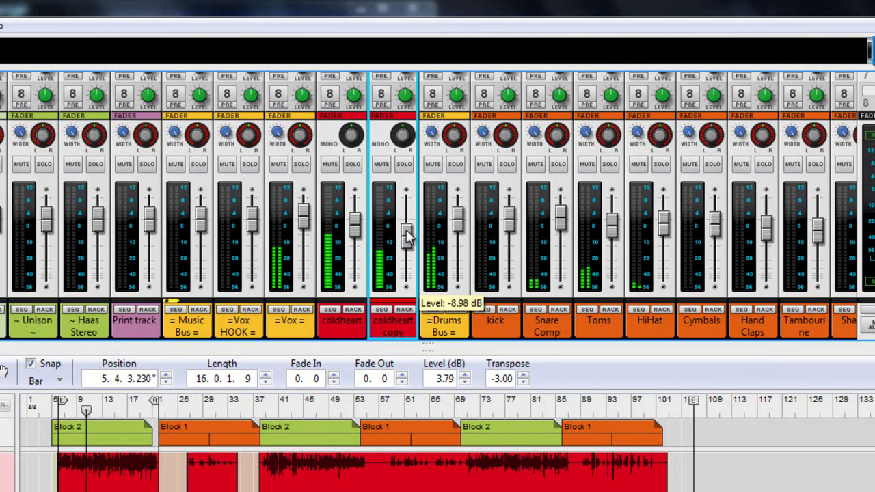
mouse_move(407, 232)
mouse_down()
mouse_move(407, 272)
mouse_move(397, 231)
mouse_up()
click(381, 164)
click(381, 164)
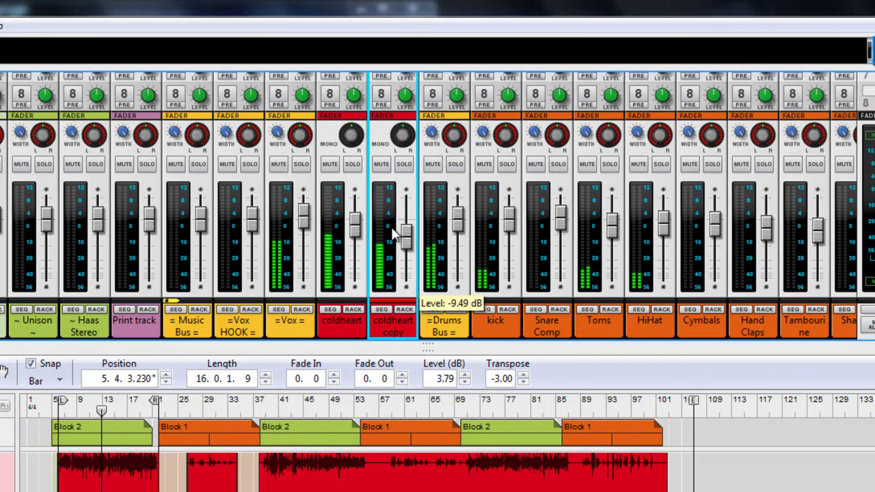
click(381, 164)
click(381, 164)
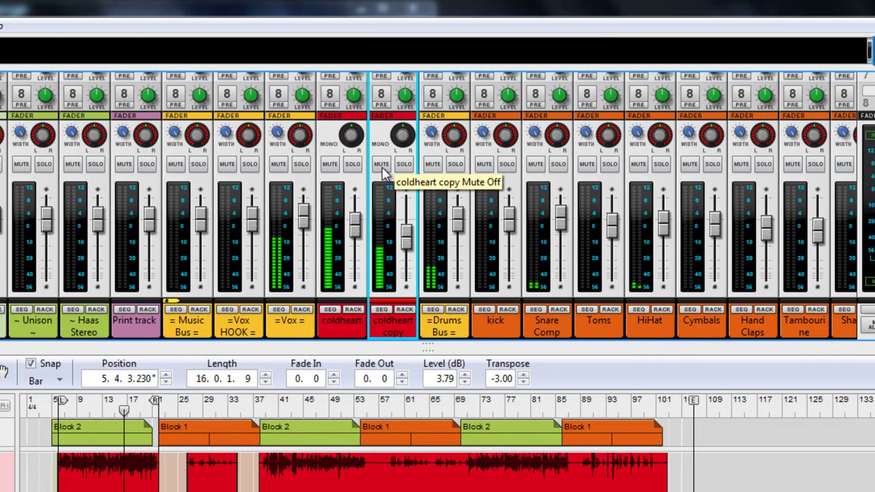
click(381, 164)
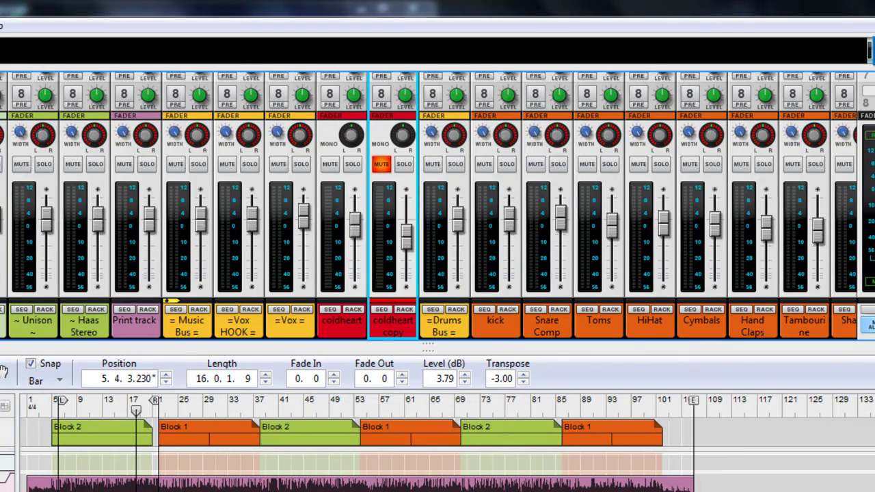
Open the coldheart copy's first clip for editing and duplicate its Take 3 comp row
scroll(393, 239, up, 5)
scroll(393, 239, down, 5)
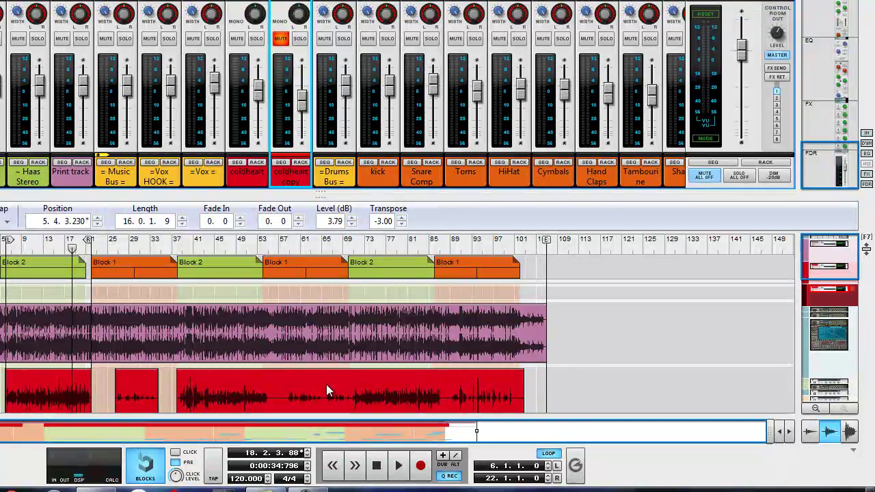
drag(818, 273, 815, 319)
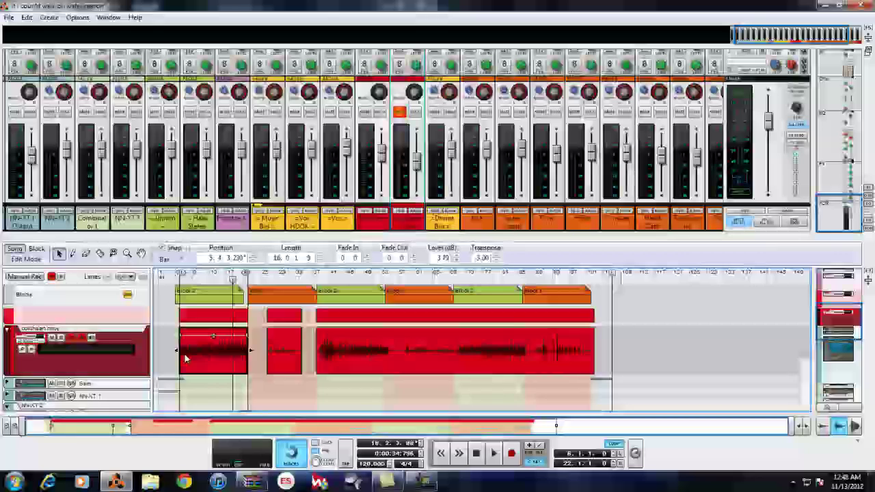
double_click(186, 352)
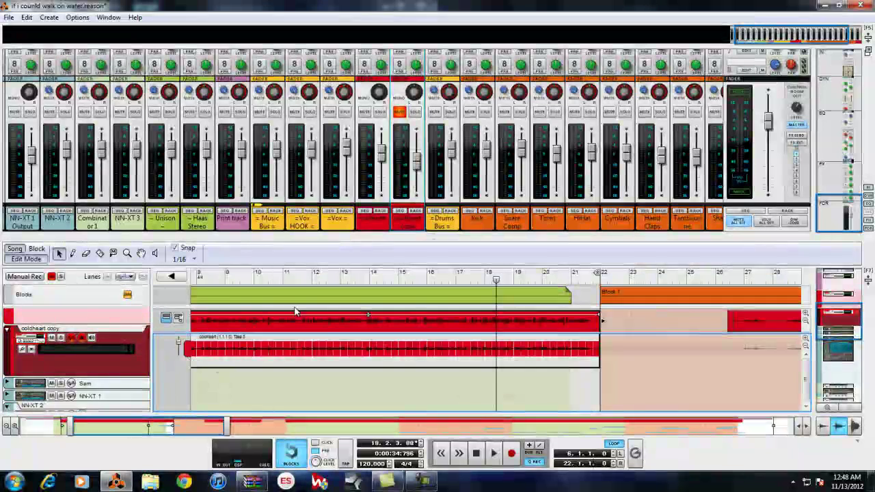
right_click(189, 351)
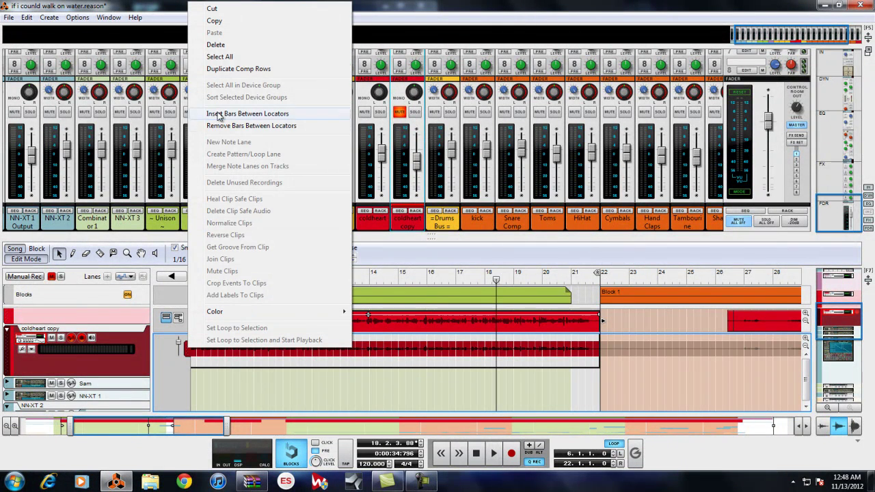
click(263, 68)
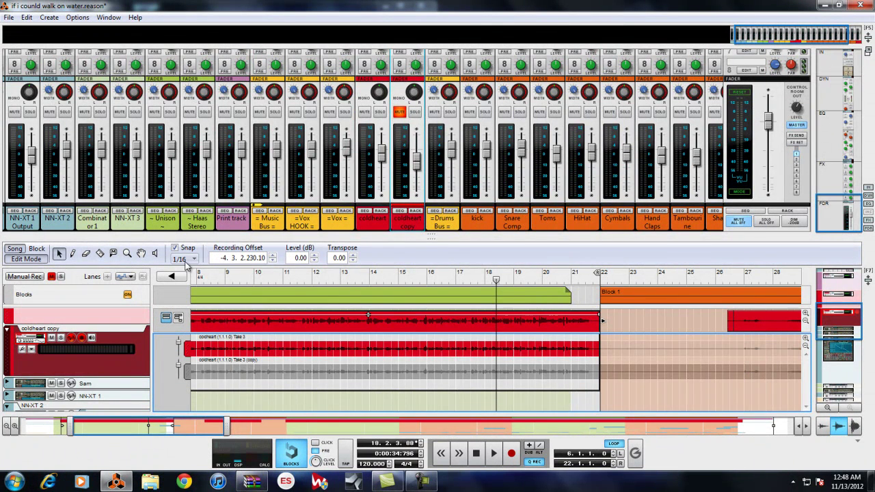
In comp editing, cut from Take 3 to its copy at 9.1.3 and add a second cut near bar 10
click(100, 253)
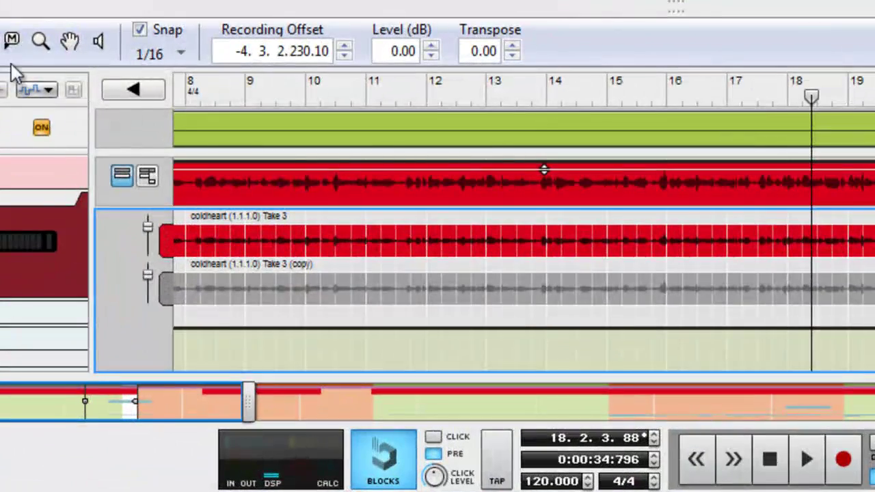
click(69, 161)
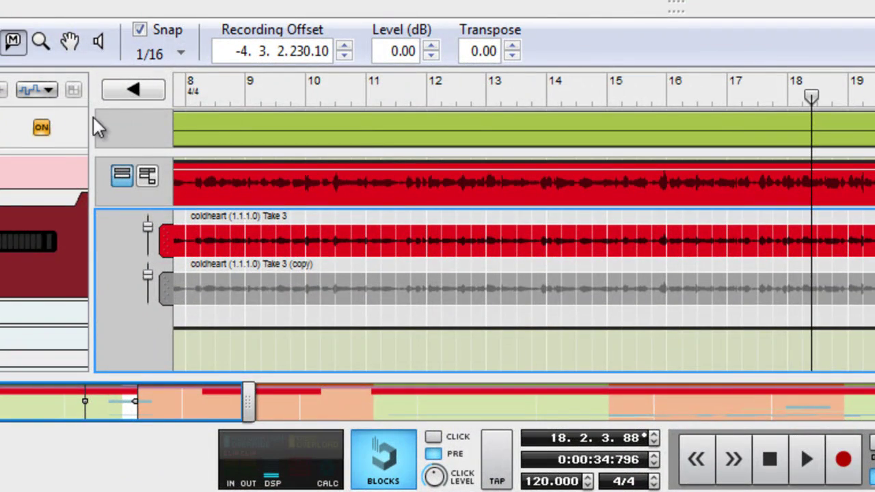
click(146, 172)
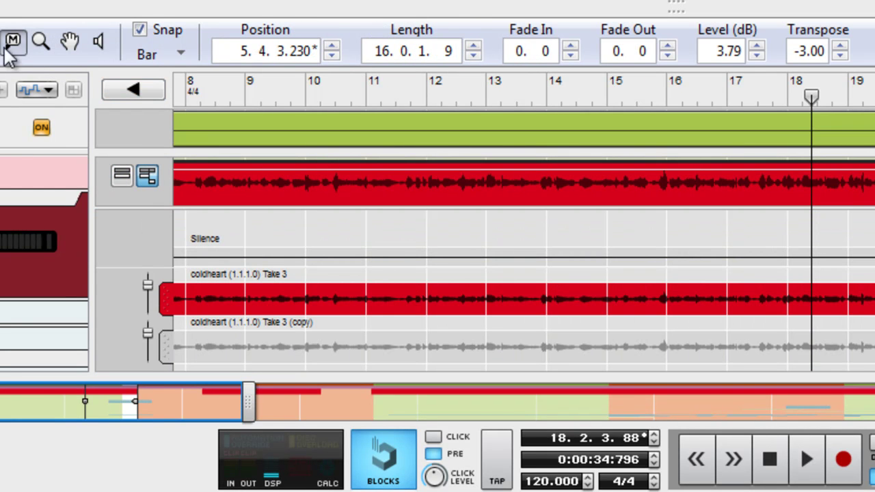
click(254, 344)
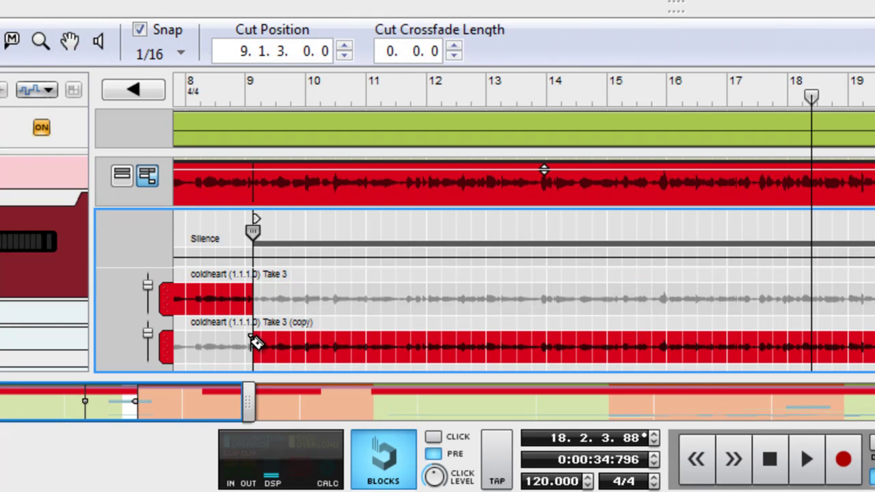
click(309, 342)
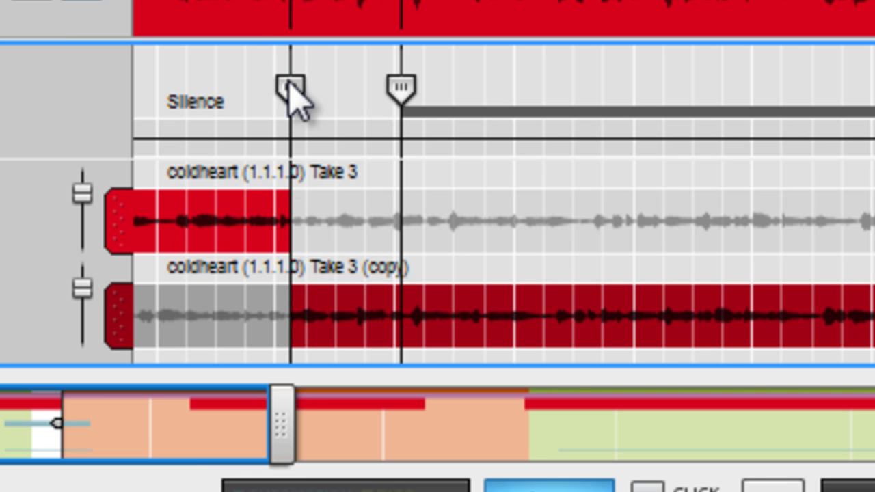
drag(293, 64, 312, 66)
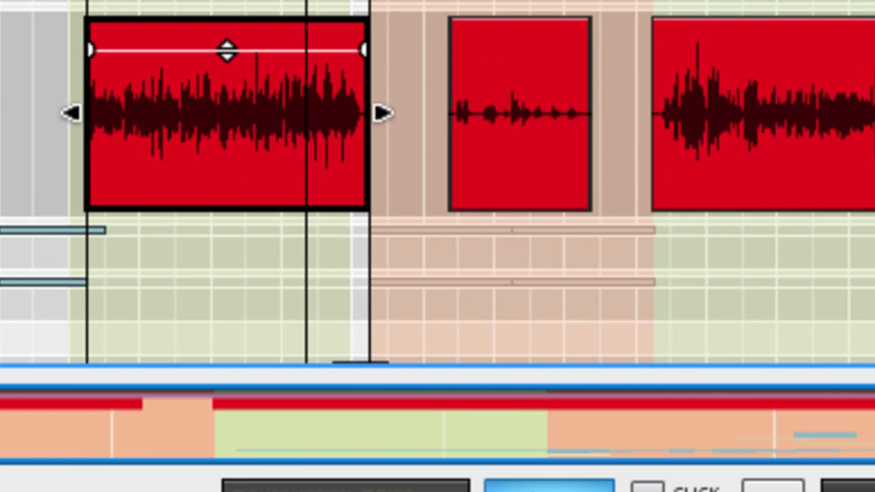
Play across the comp cuts, unmute the coldheart copy, and replay from between bars 7 and 8 before stopping
scroll(438, 181, up, 2)
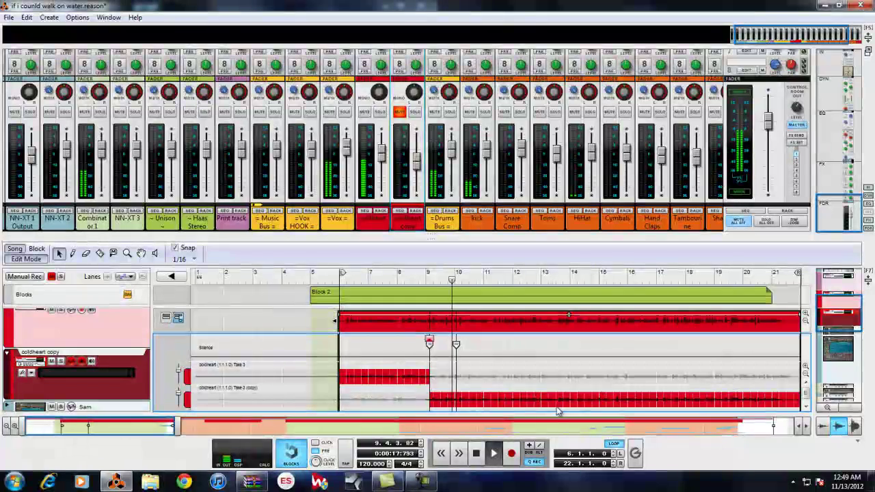
key(space)
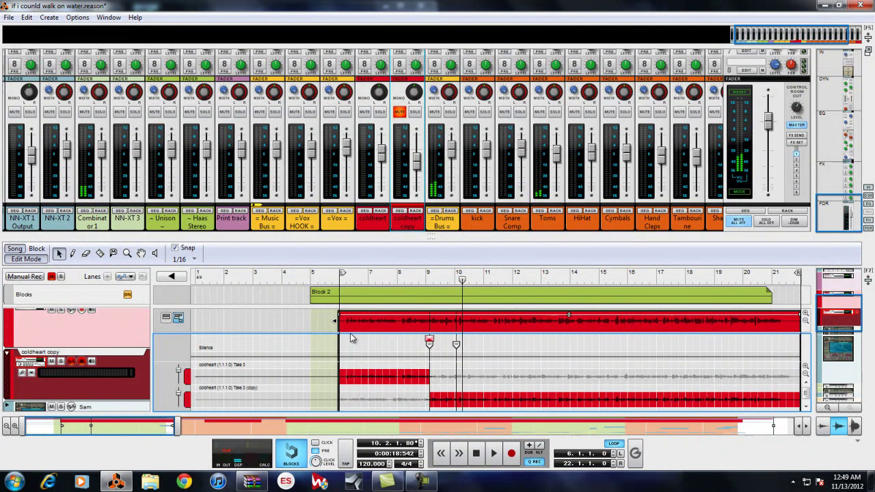
click(403, 113)
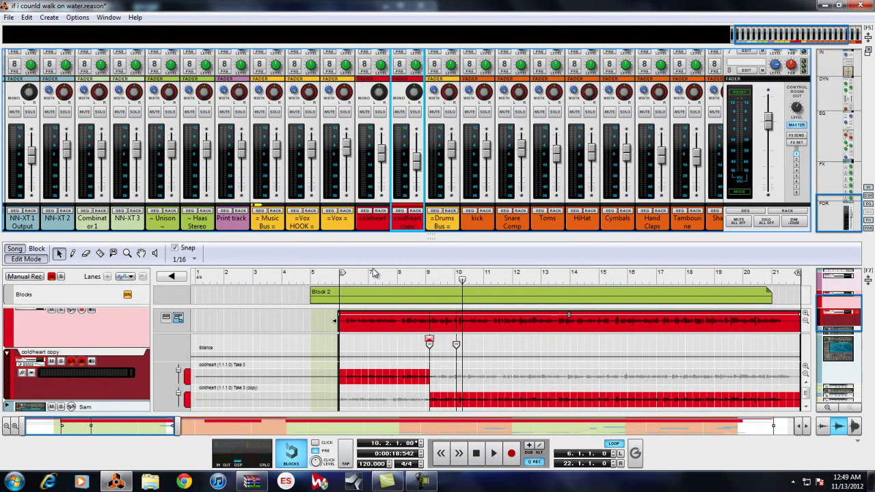
click(388, 280)
click(492, 455)
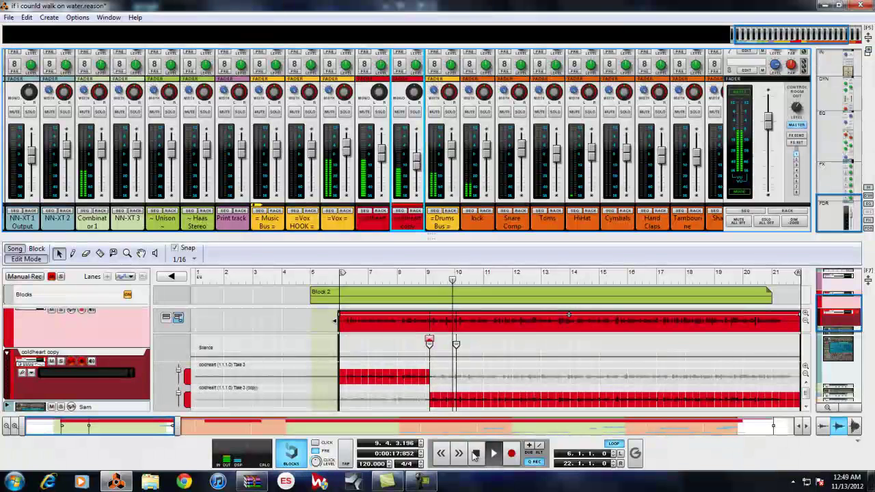
click(475, 454)
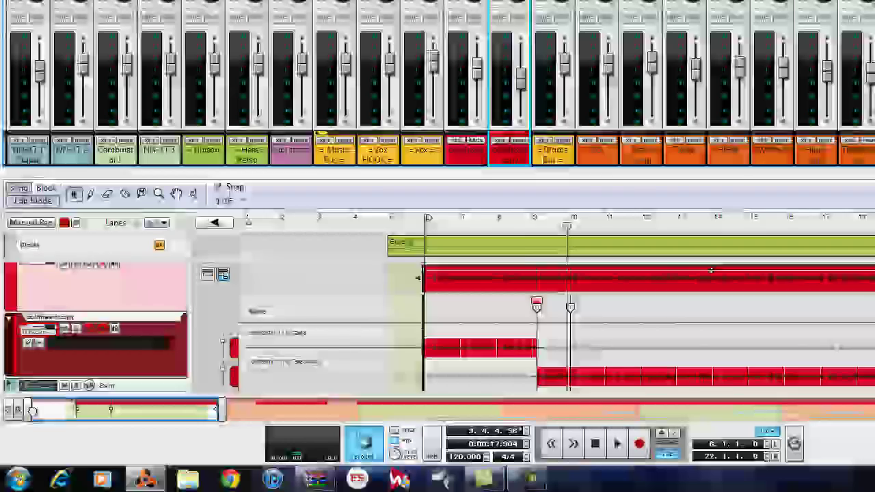
Restore Take 3 across the whole of the coldheart copy's first clip and leave comp editing
drag(31, 425, 159, 440)
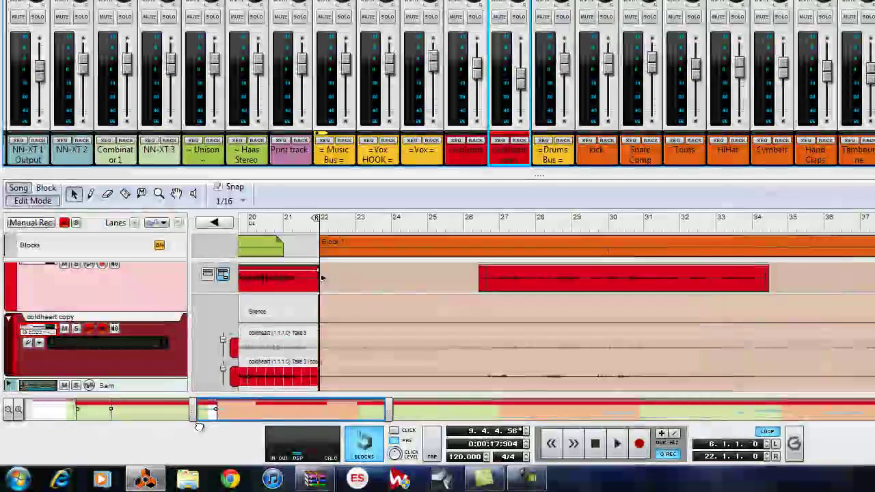
drag(205, 411, 386, 410)
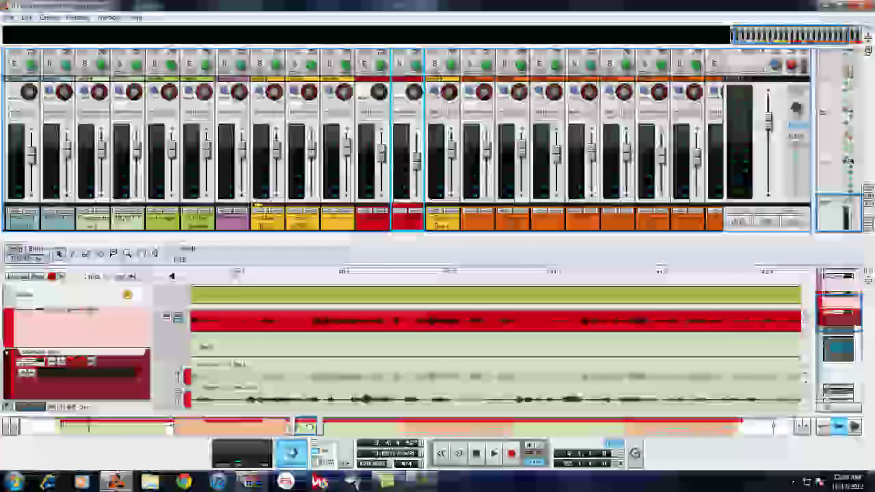
drag(306, 426, 313, 423)
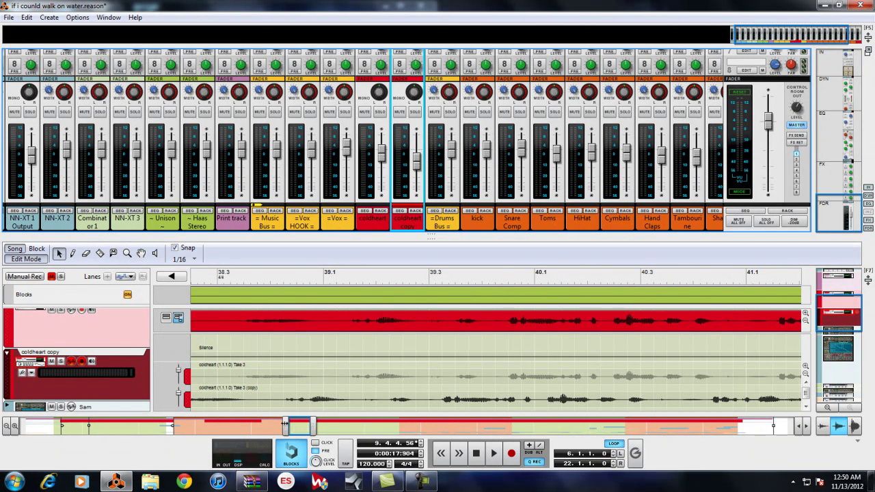
drag(285, 425, 244, 425)
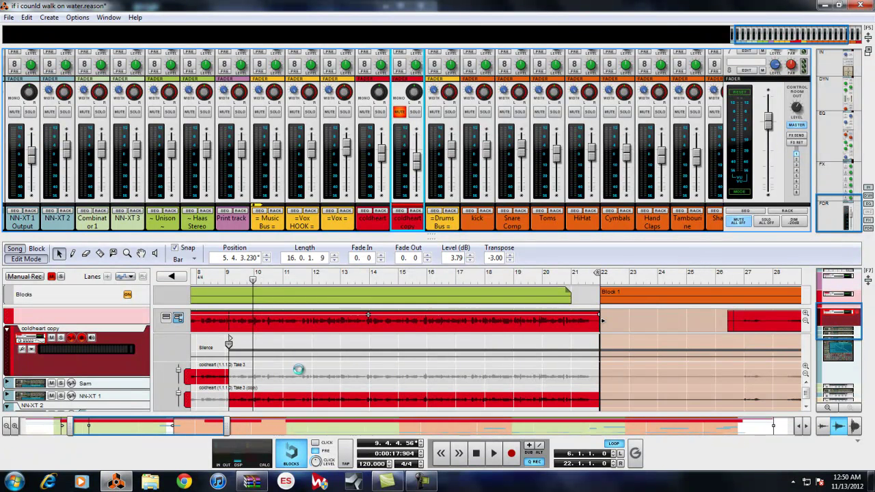
click(299, 374)
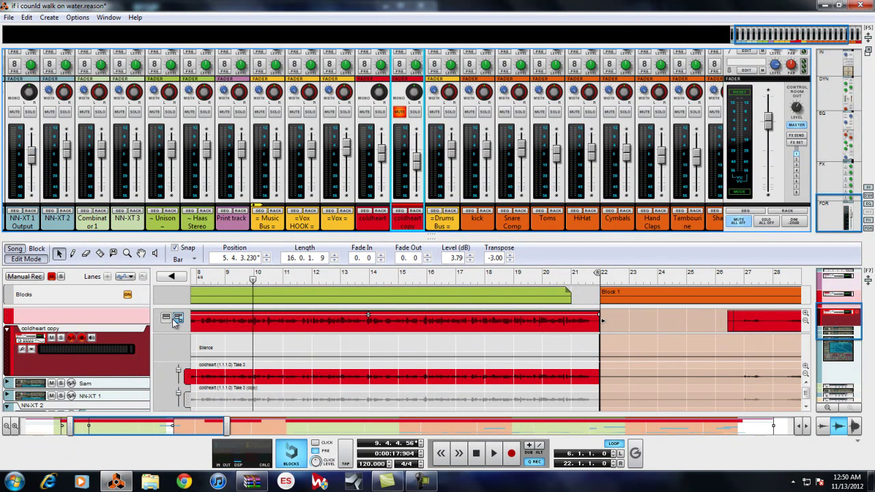
click(172, 276)
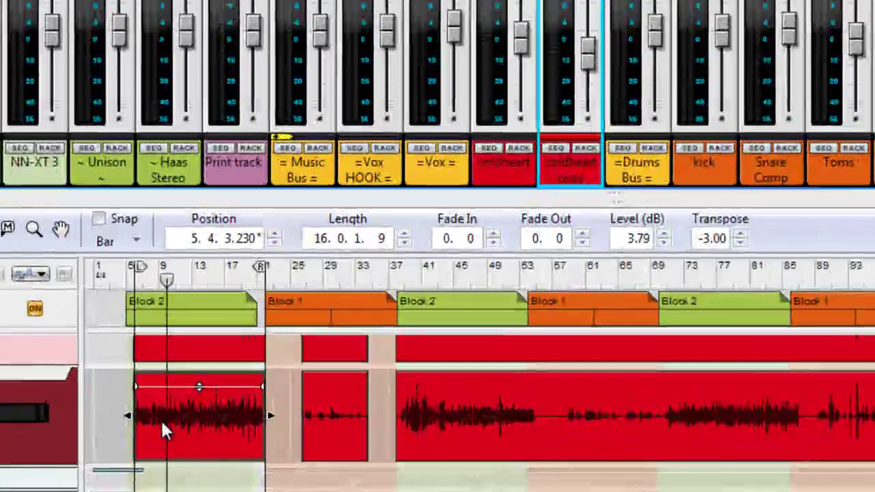
With snapping off, shift the coldheart copy's first clip earlier to 5.3.3.210, unmute the copy, and audition both vocals together
drag(161, 420, 157, 419)
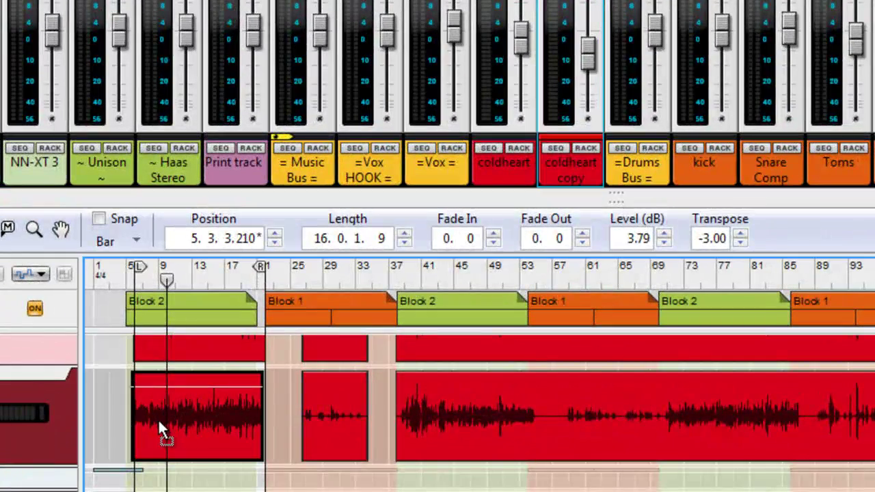
click(133, 281)
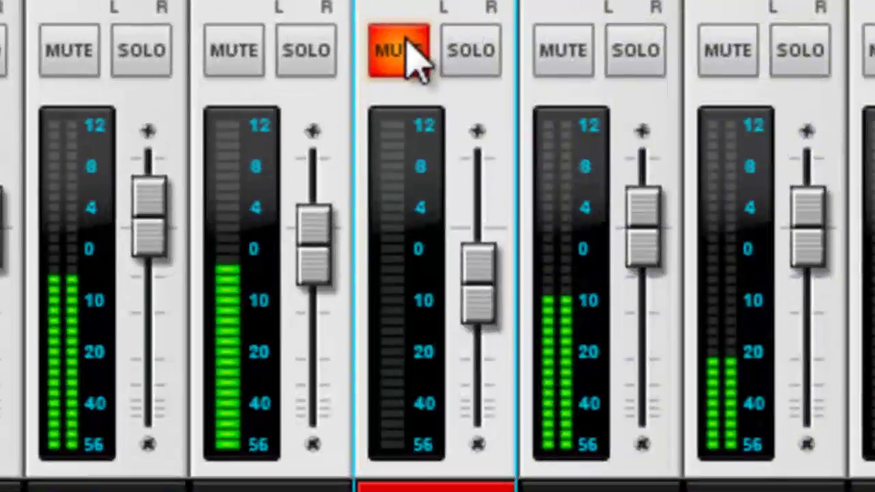
click(556, 1)
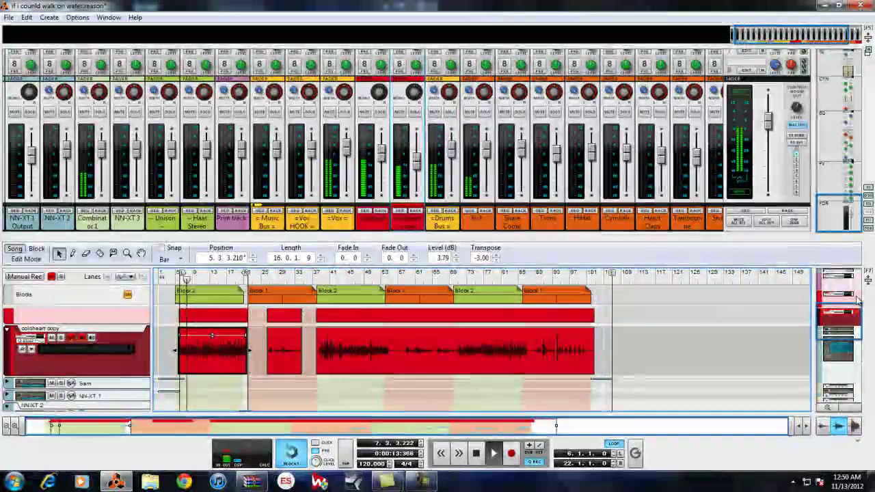
click(212, 388)
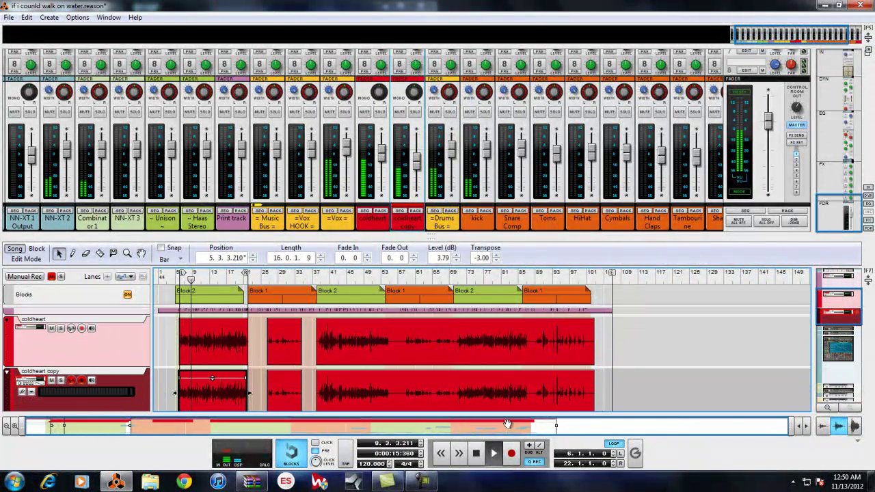
key(space)
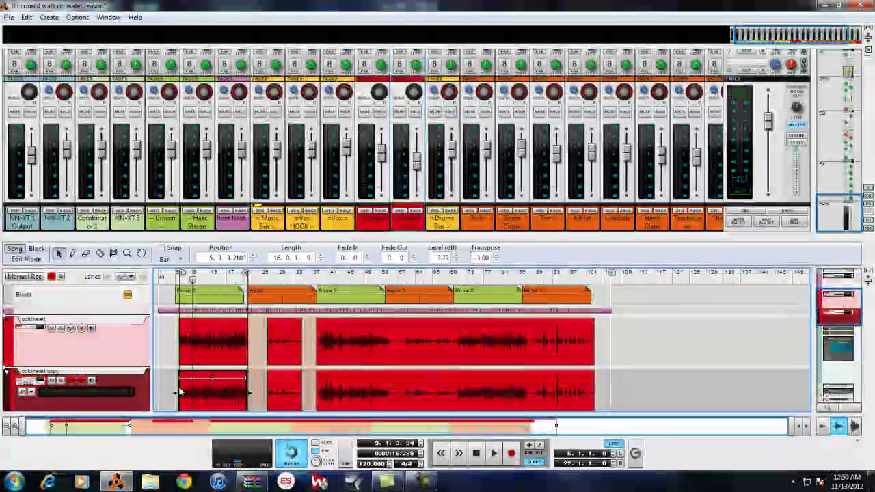
Nudge the coldheart copy's first clip to 6.1.1.239 and audition the offset against the original vocal from bar 6
mouse_move(185, 394)
mouse_down()
mouse_move(193, 394)
mouse_move(186, 392)
mouse_up()
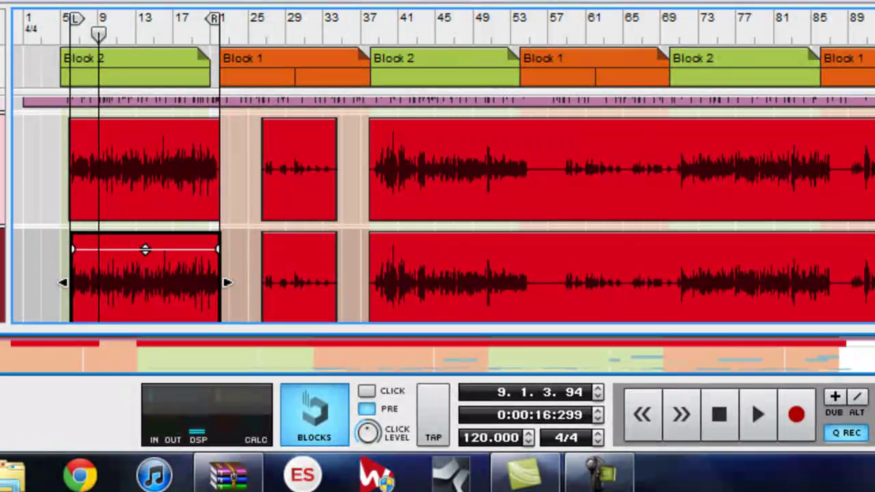
click(112, 267)
click(72, 33)
click(756, 416)
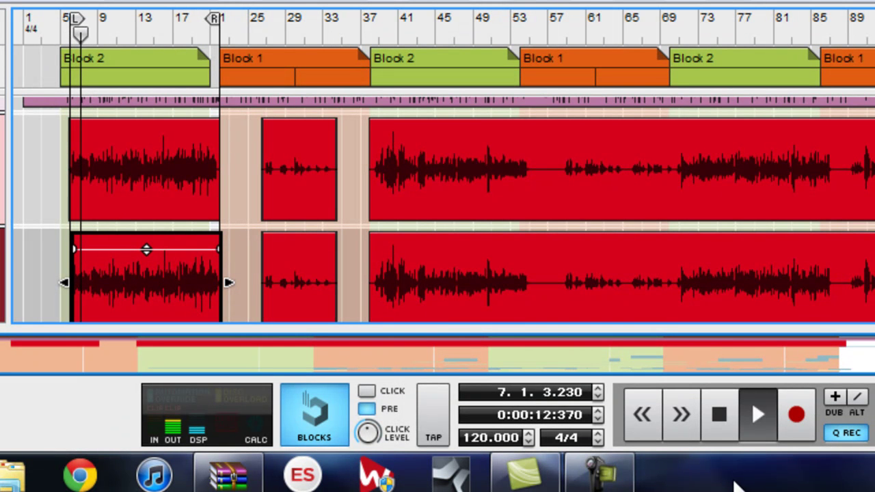
click(721, 425)
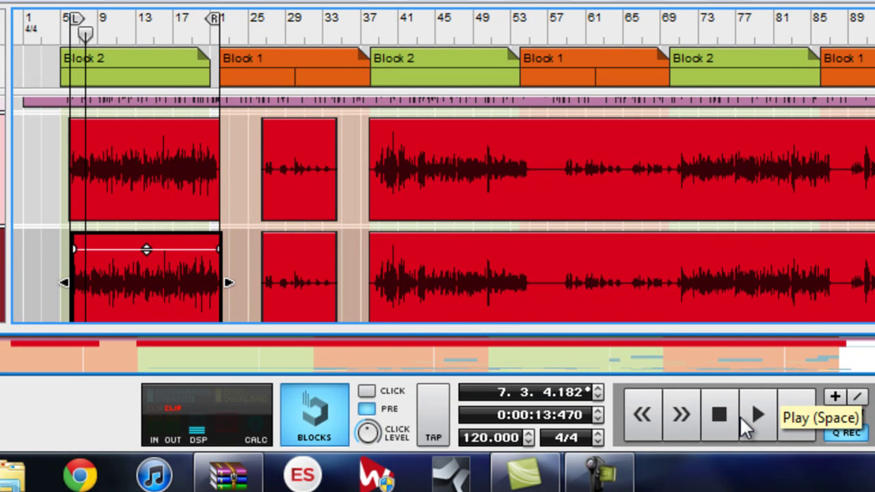
click(757, 415)
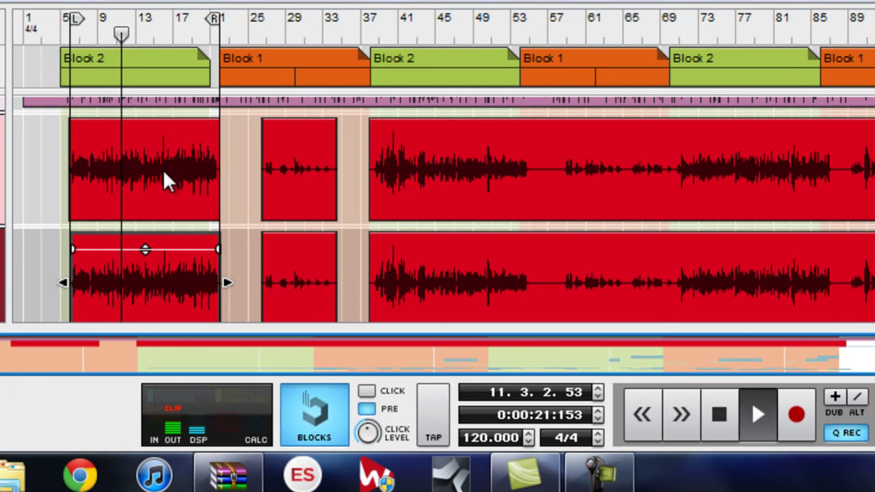
click(71, 28)
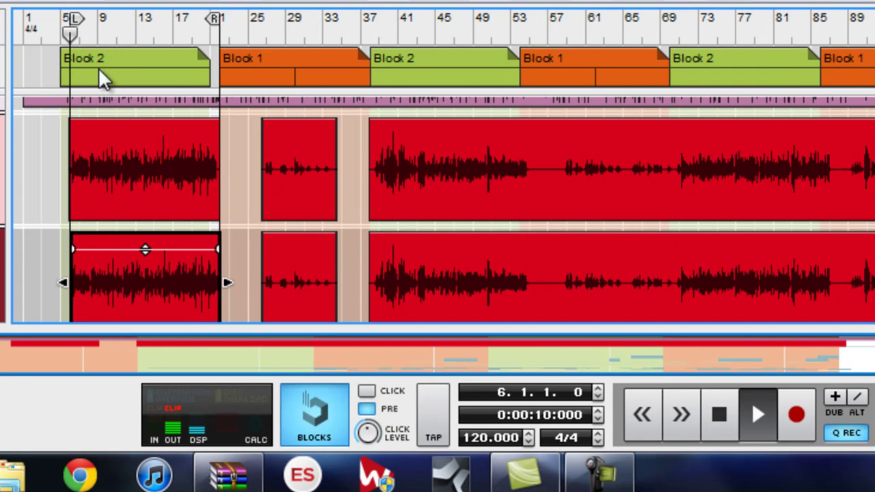
click(715, 409)
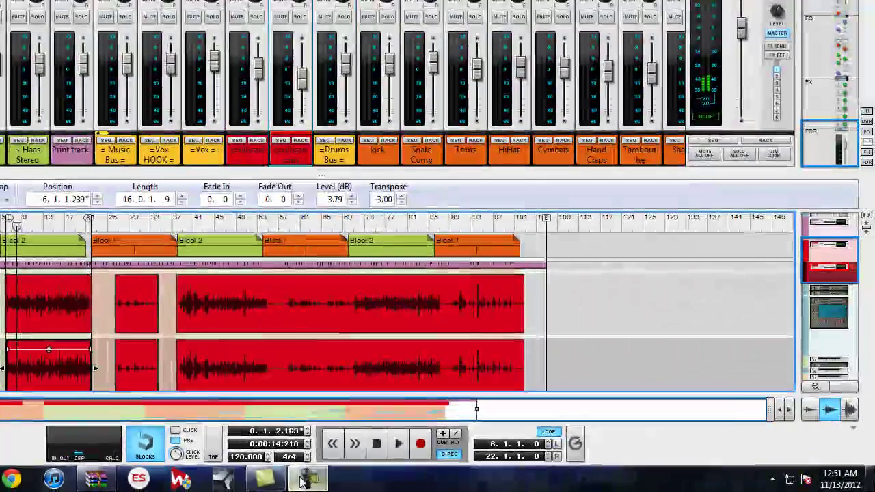
click(369, 482)
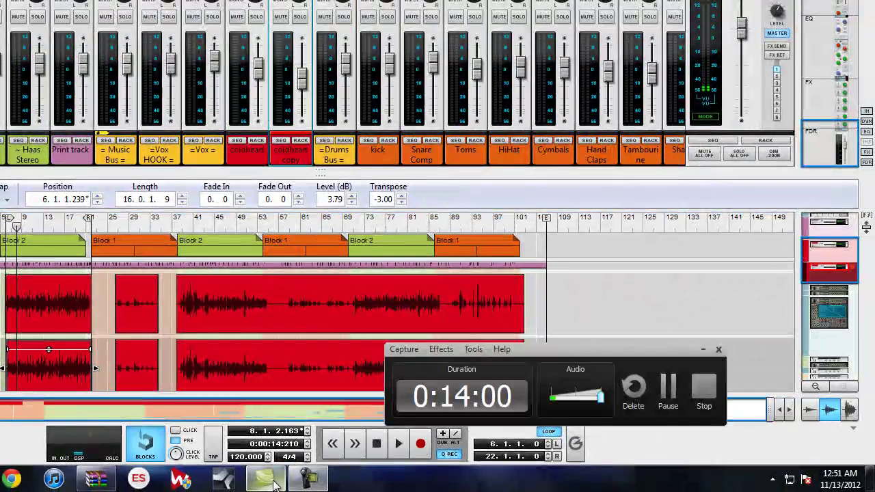